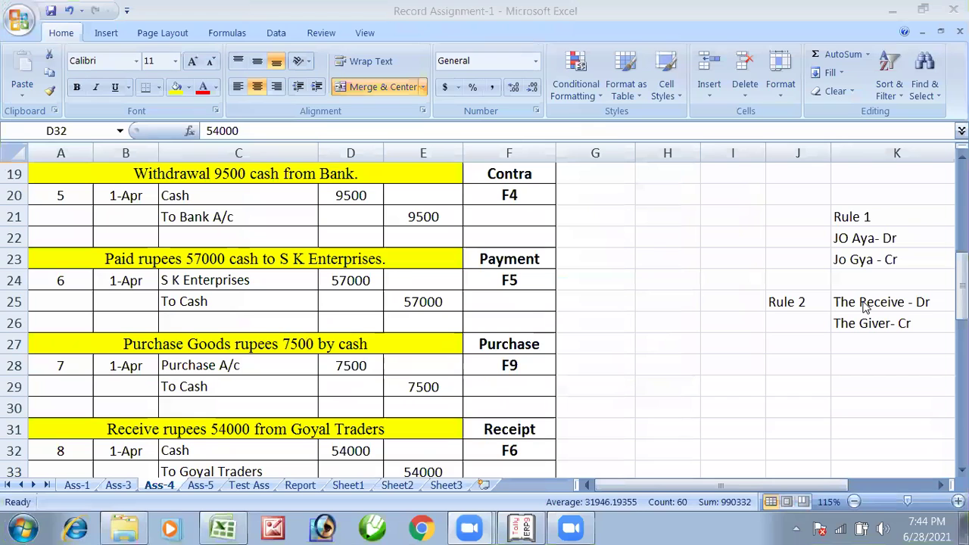
Review transactions 9 to 13 on the Ass-4 sheet, from the 6500 cash deposit through the Goyal Traders receipt
{"action": "left_click", "coordinate": [112, 398]}
{"action": "scroll", "coordinate": [112, 398], "scroll_direction": "down", "scroll_amount": 3}
{"action": "scroll", "coordinate": [167, 371], "scroll_direction": "down", "scroll_amount": 2}
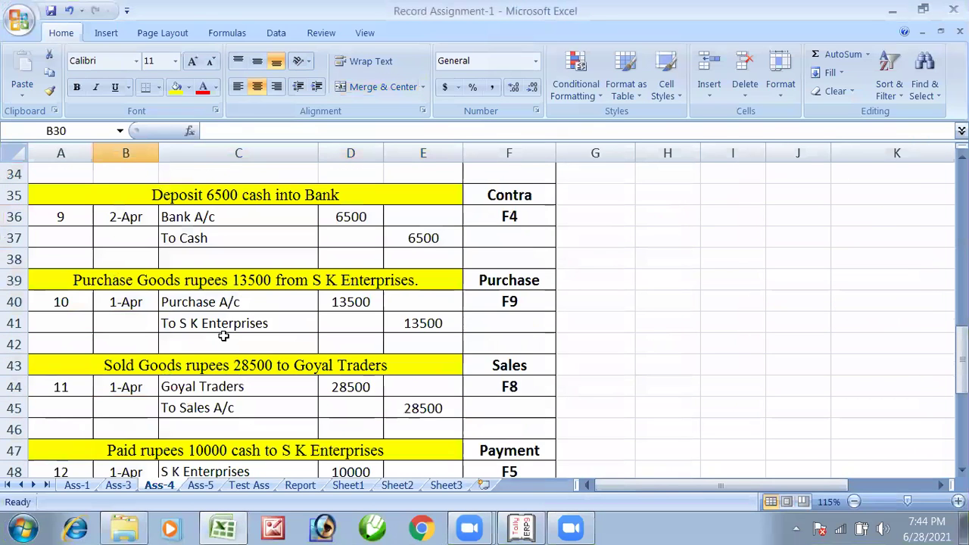
{"action": "left_click", "coordinate": [258, 318]}
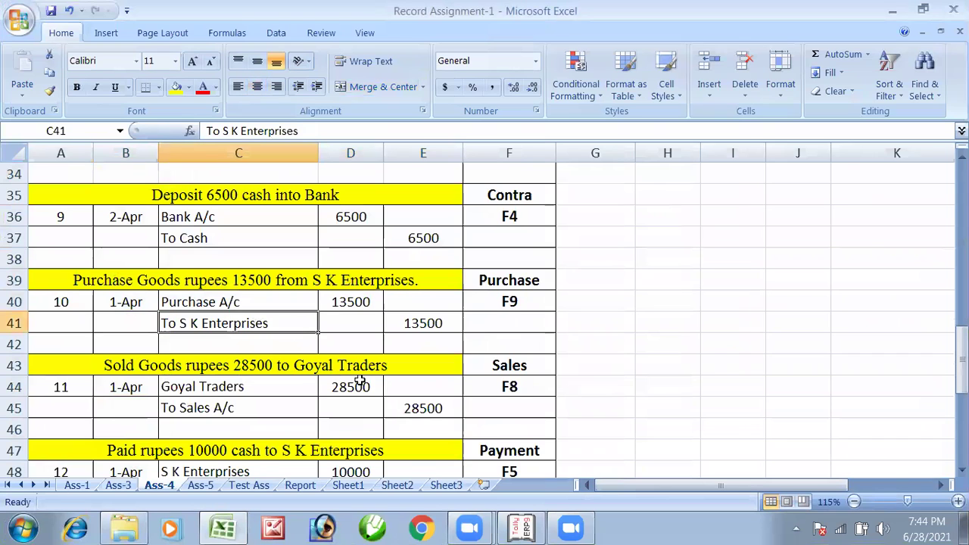
{"action": "scroll", "coordinate": [356, 380], "scroll_direction": "down", "scroll_amount": 2, "text": "ctrl"}
{"action": "scroll", "coordinate": [321, 327], "scroll_direction": "down", "scroll_amount": 1}
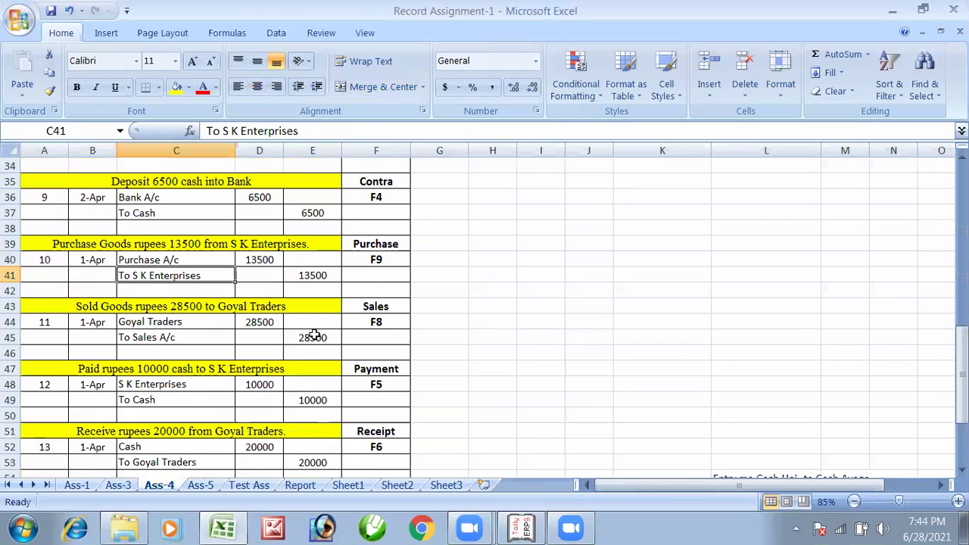
{"action": "left_click", "coordinate": [313, 328]}
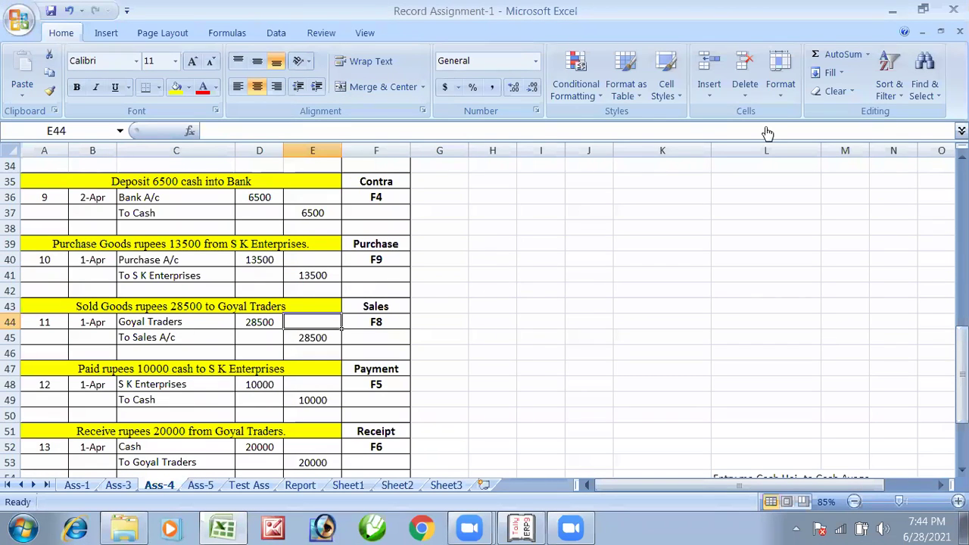
{"action": "key", "text": "alt+Tab"}
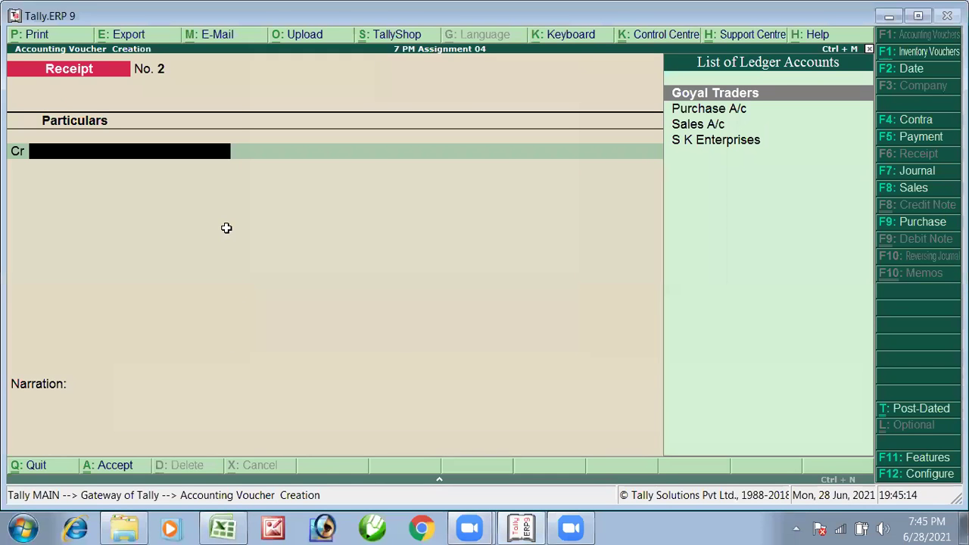
{"action": "key", "text": "alt+Tab"}
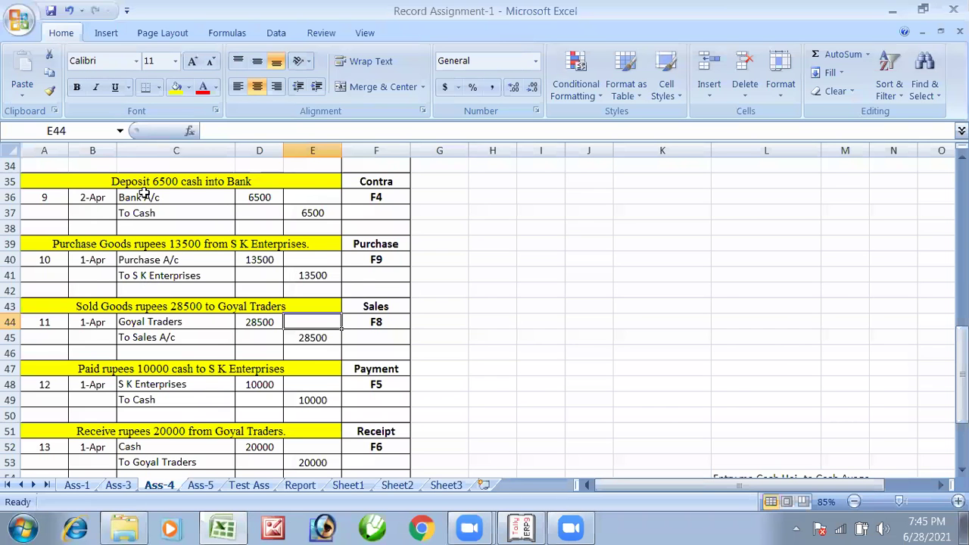
{"action": "left_click", "coordinate": [222, 197]}
Switch to Tally.ERP 9, start a Contra voucher and set its date to 2-4-2021
{"action": "key", "text": "alt+Tab"}
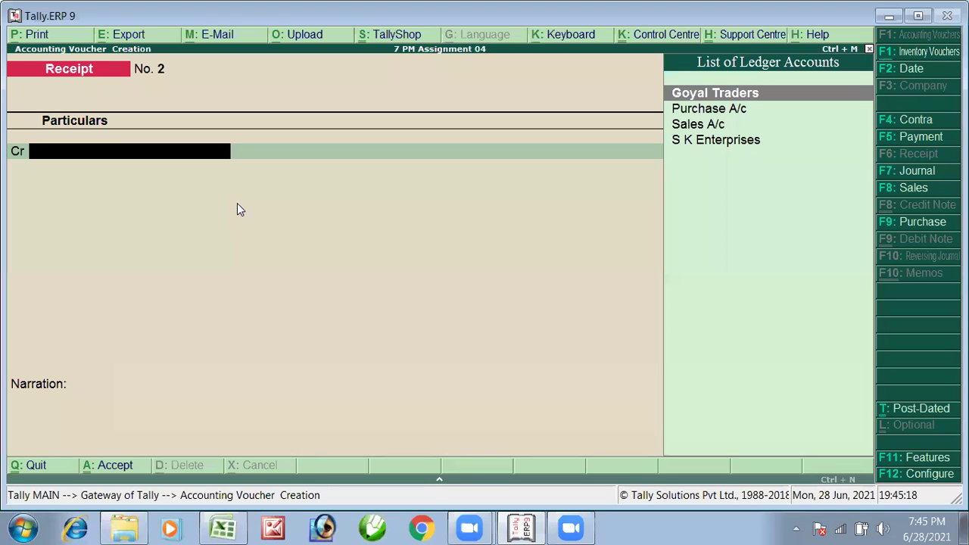
{"action": "key", "text": "F4"}
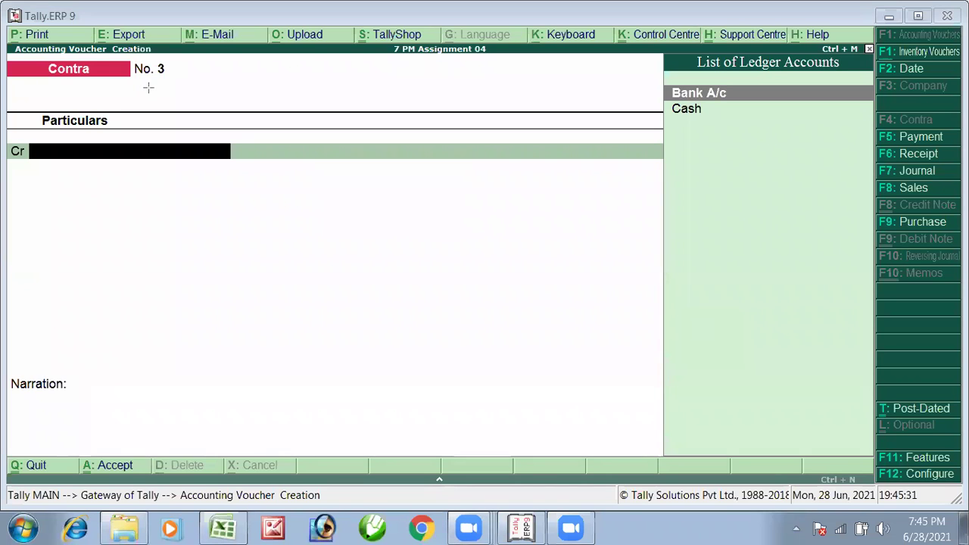
{"action": "left_click_drag", "start_coordinate": [12, 68], "coordinate": [12, 62]}
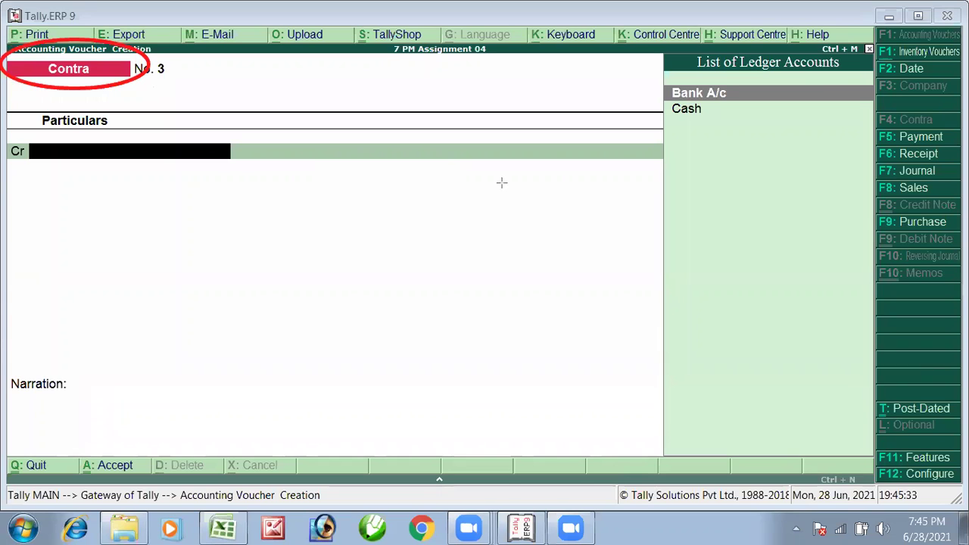
{"action": "mouse_move", "coordinate": [706, 21]}
{"action": "left_mouse_down"}
{"action": "mouse_move", "coordinate": [902, 96]}
{"action": "mouse_move", "coordinate": [884, 87]}
{"action": "left_mouse_up"}
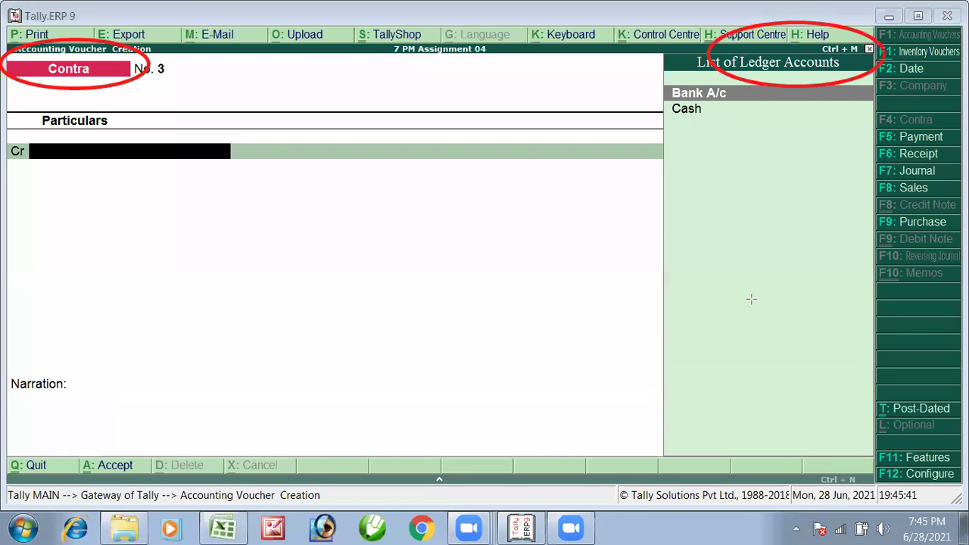
{"action": "key", "text": "F2"}
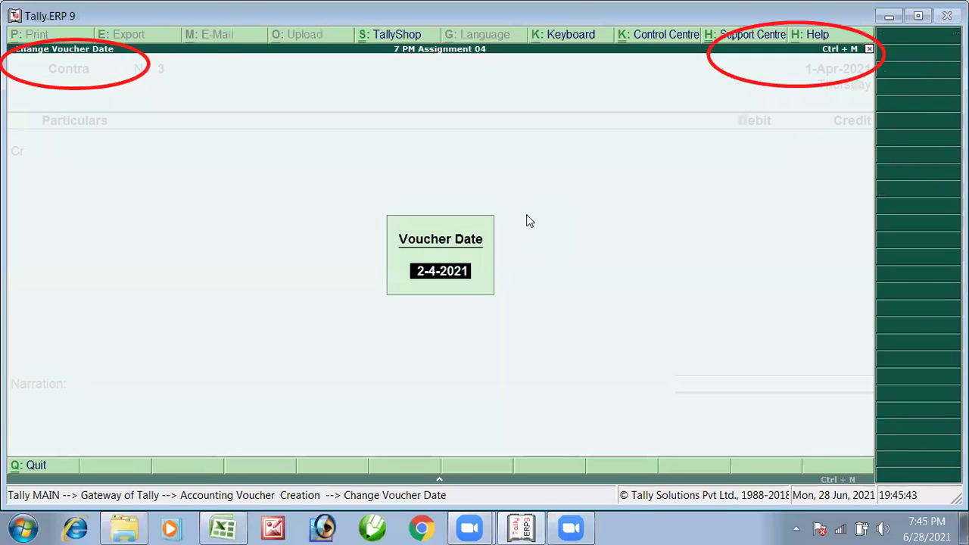
{"action": "key", "text": "Return"}
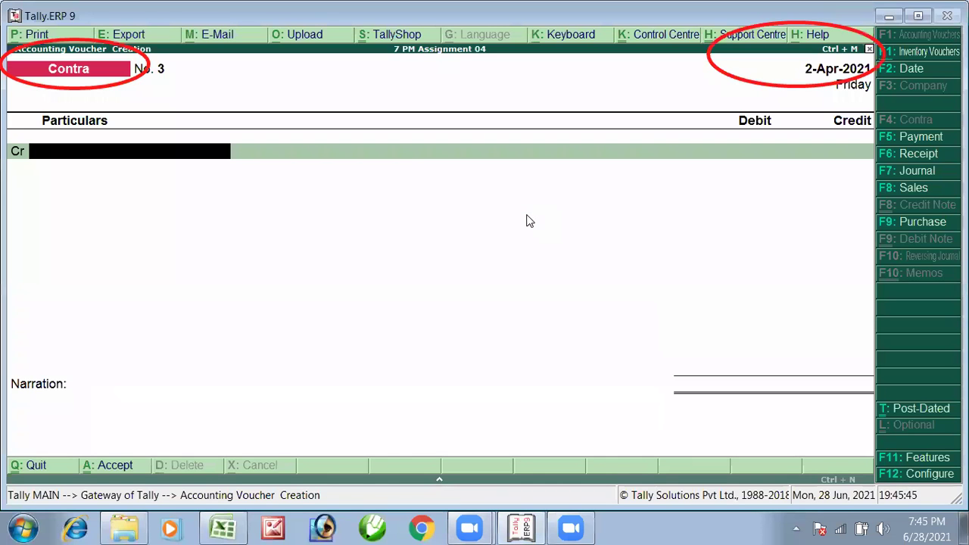
Check the bank deposit entry in Excel and credit Cash with 6500 in the Contra voucher in Tally.ERP 9
{"action": "key", "text": "alt+Tab"}
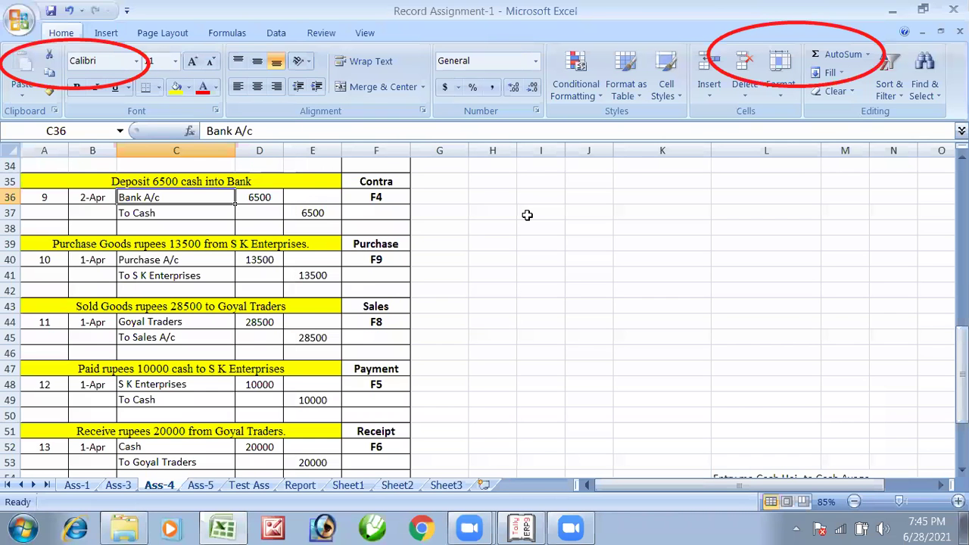
{"action": "key", "text": "alt+Tab"}
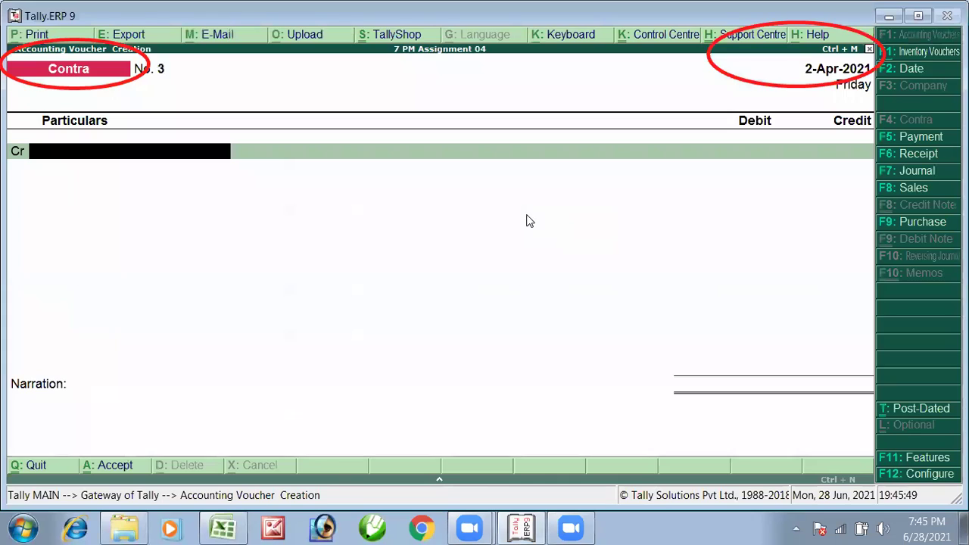
{"action": "type", "text": "Ca"}
{"action": "key", "text": "Return"}
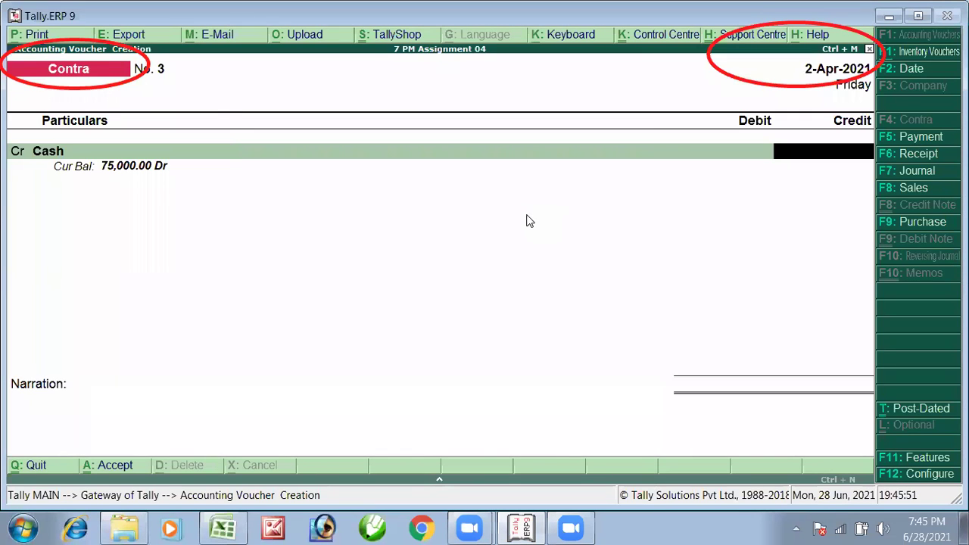
{"action": "type", "text": "65000"}
{"action": "key", "text": "BackSpace"}
{"action": "key", "text": "Return"}
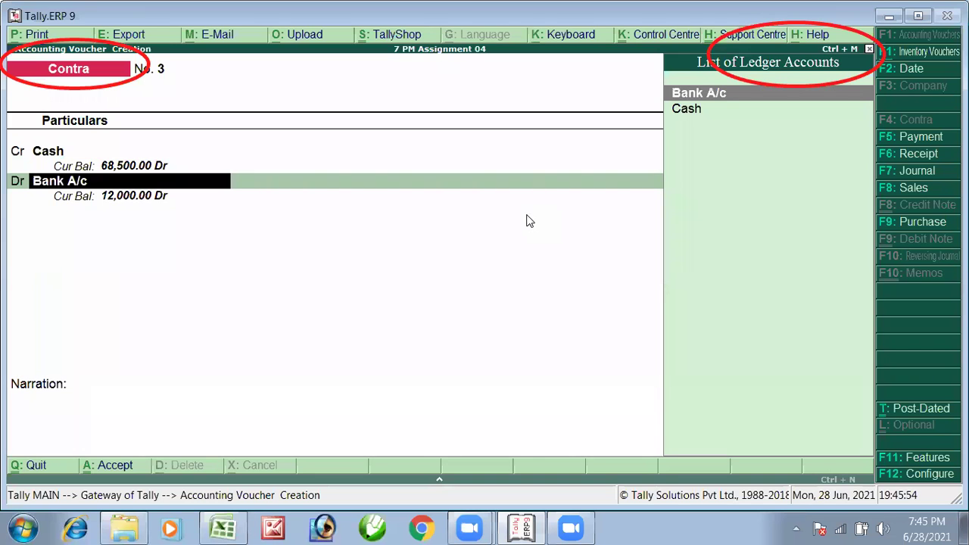
Debit Bank A/c with 6,500, keep the Cash bank allocation with the bank blank, and save the Contra voucher without narration
{"action": "key", "text": "Return"}
{"action": "key", "text": "Return"}
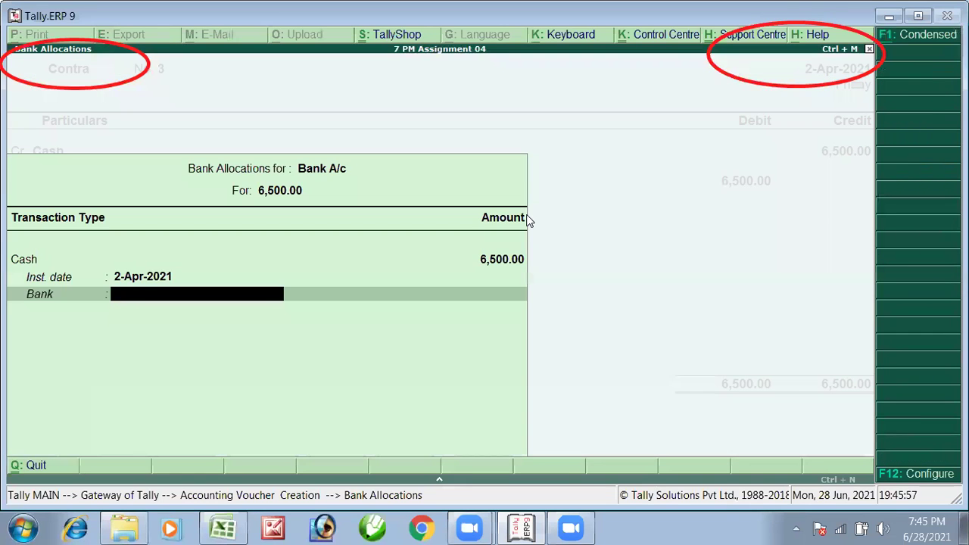
{"action": "key", "text": "Return"}
{"action": "key", "text": "Return"}
{"action": "key", "text": "Return"}
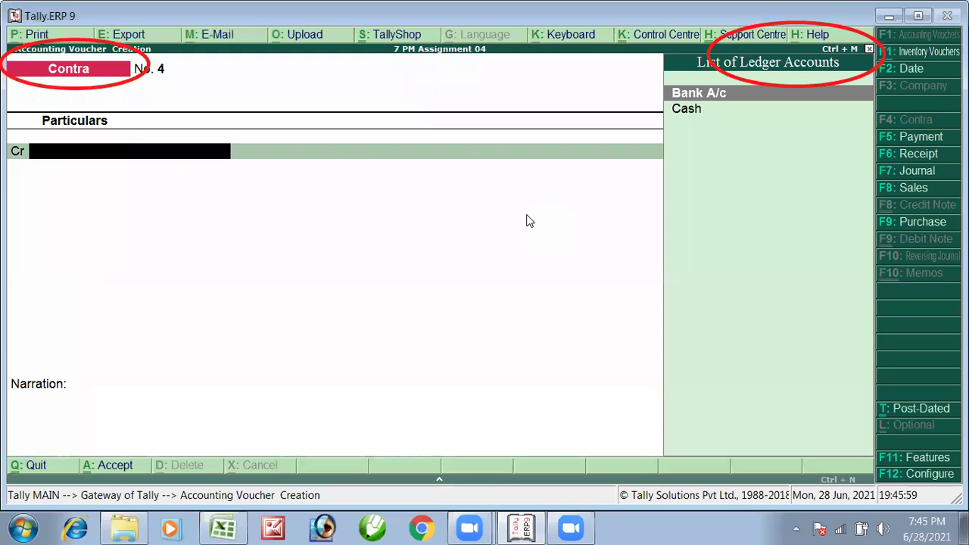
Check the next transaction in Excel and start a Purchase voucher in Tally.ERP 9 in voucher mode, leaving supplier invoice number and date blank
{"action": "key", "text": "alt+Tab"}
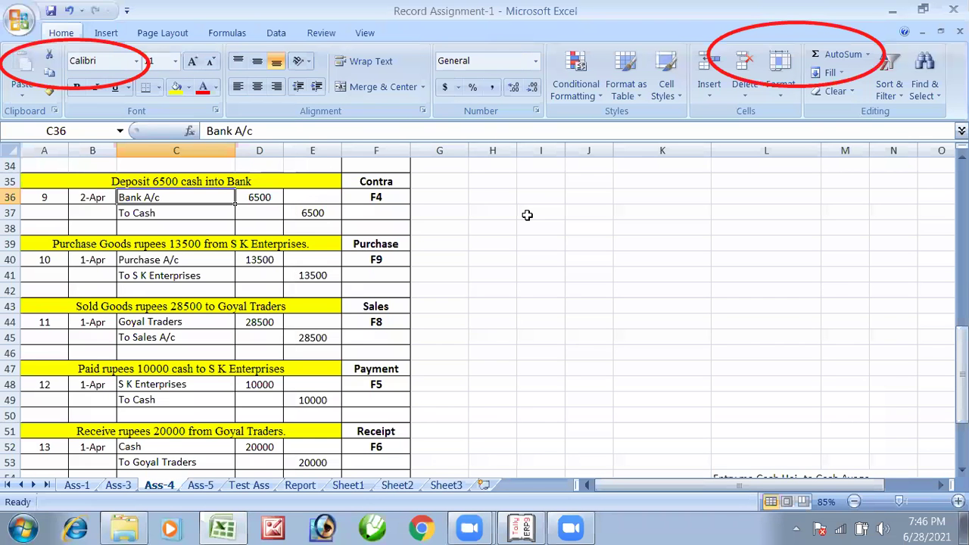
{"action": "key", "text": "alt+Tab"}
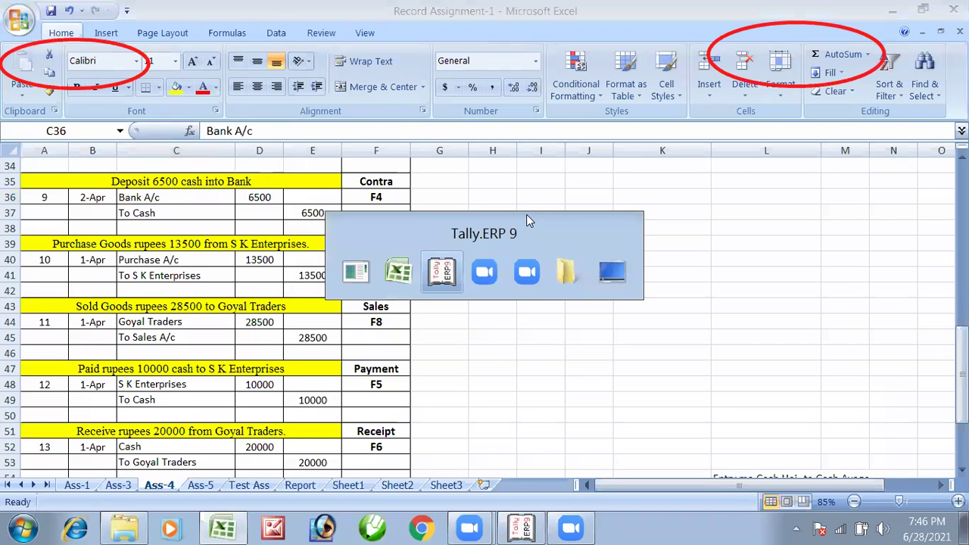
{"action": "key", "text": "F9"}
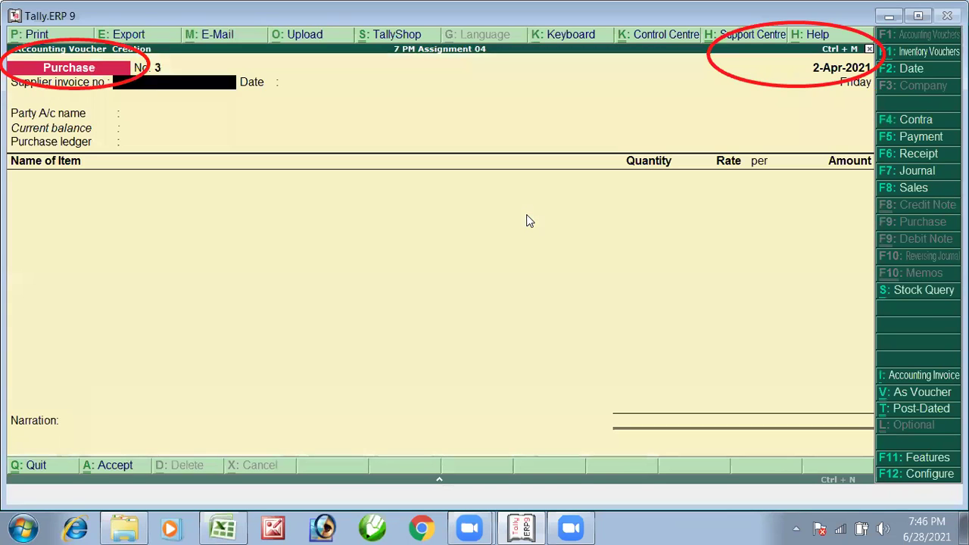
{"action": "key", "text": "ctrl+v"}
{"action": "key", "text": "Return"}
{"action": "key", "text": "Return"}
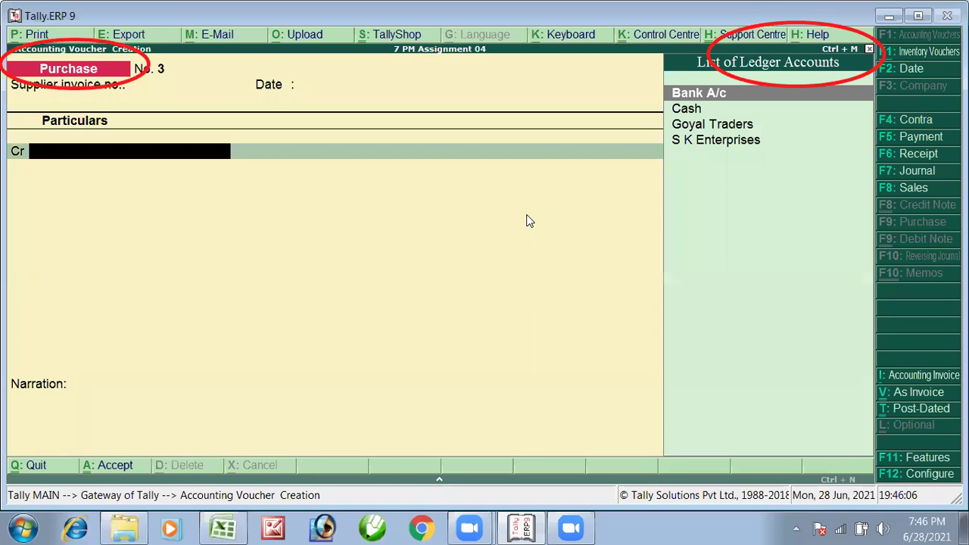
Choose S K Enterprises as the credit ledger of the Purchase voucher and accept its supplier details with state Uttar Pradesh
{"action": "key", "text": "Down"}
{"action": "key", "text": "Down"}
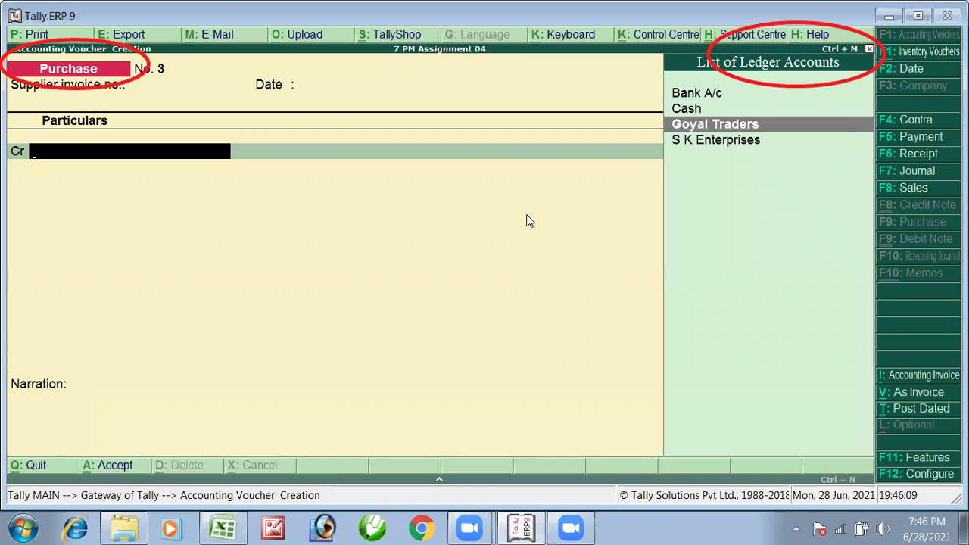
{"action": "key", "text": "Down"}
{"action": "key", "text": "Return"}
{"action": "key", "text": "Return"}
{"action": "key", "text": "Return"}
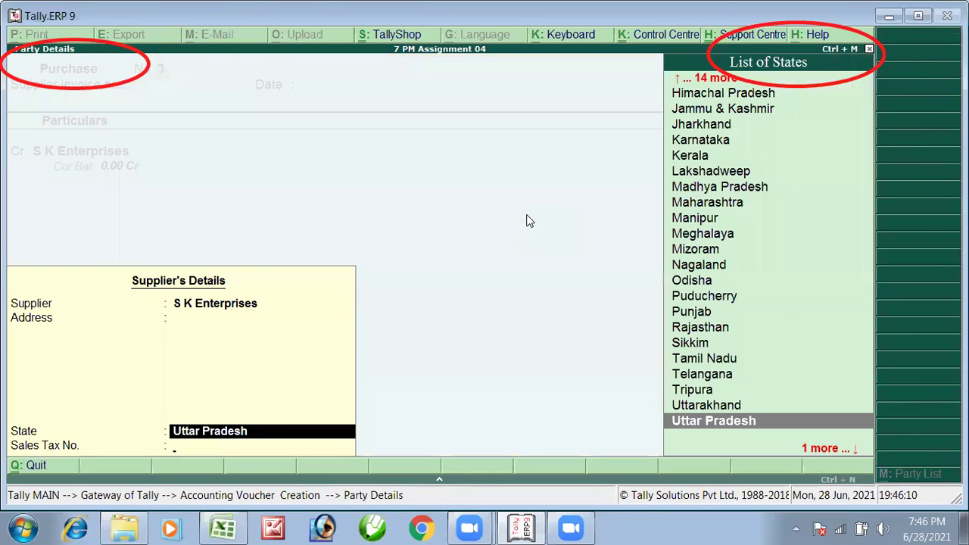
{"action": "key", "text": "Return"}
{"action": "key", "text": "Return"}
Check the amount in Excel, credit S K Enterprises and debit Purchase A/c with 13500 in Tally.ERP 9, and save the voucher
{"action": "key", "text": "alt+Tab"}
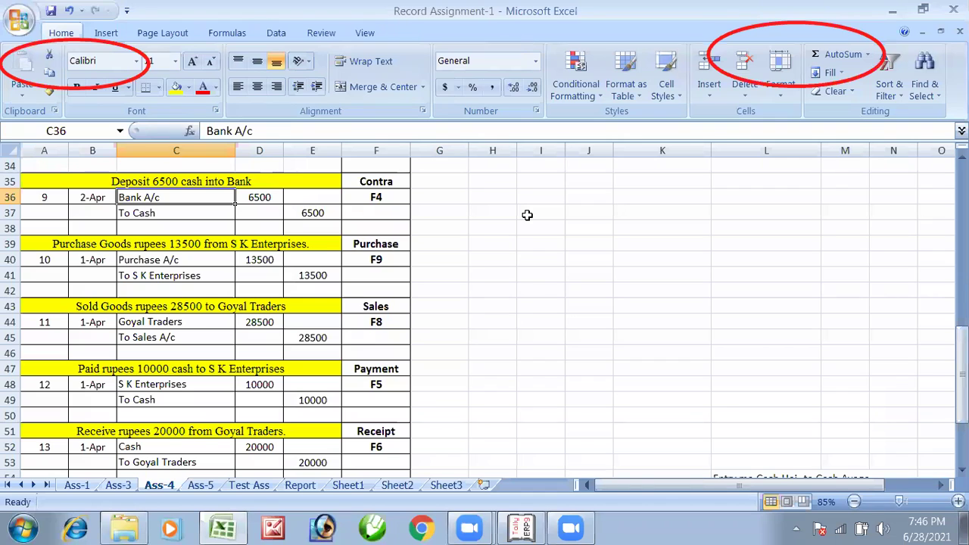
{"action": "key", "text": "alt+Tab"}
{"action": "type", "text": "13"}
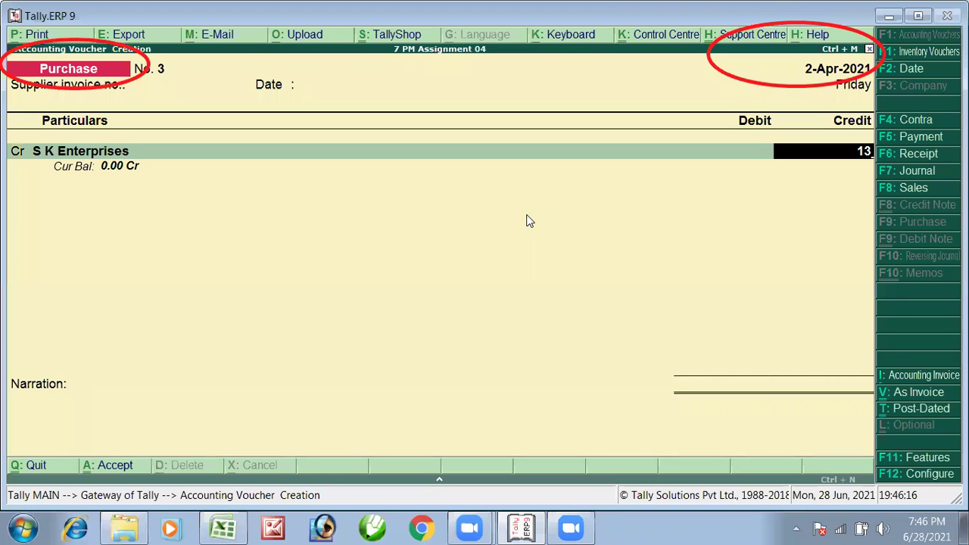
{"action": "type", "text": "500"}
{"action": "key", "text": "Return"}
{"action": "key", "text": "Return"}
{"action": "key", "text": "Return"}
{"action": "key", "text": "Return"}
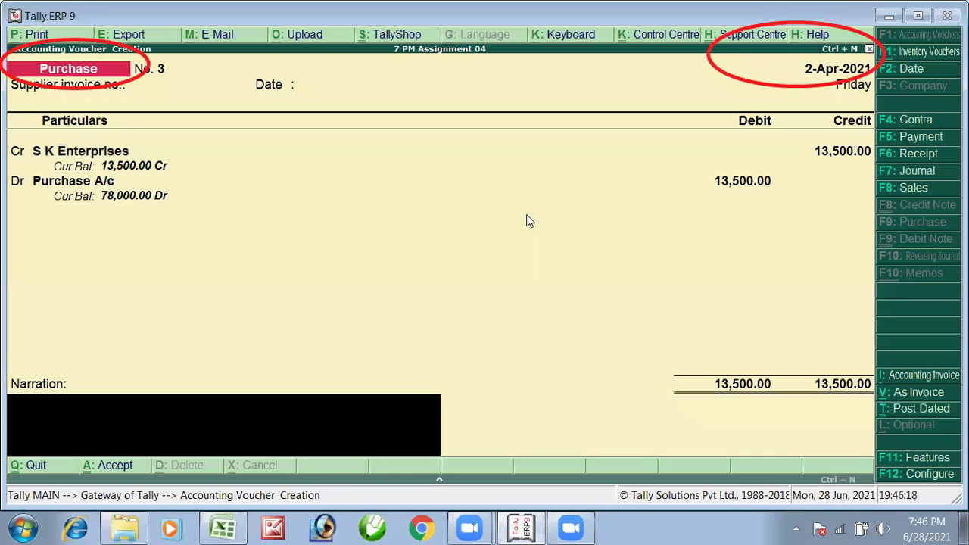
{"action": "key", "text": "Return"}
{"action": "key", "text": "Return"}
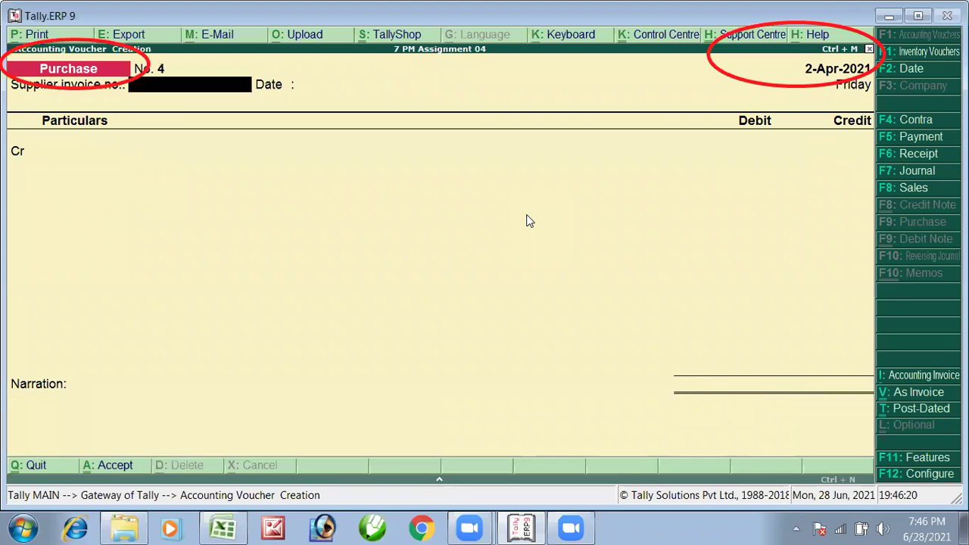
Check the next transaction in Excel and start a Sales voucher in Tally.ERP 9 in voucher mode with the reference number blank
{"action": "key", "text": "alt+Tab"}
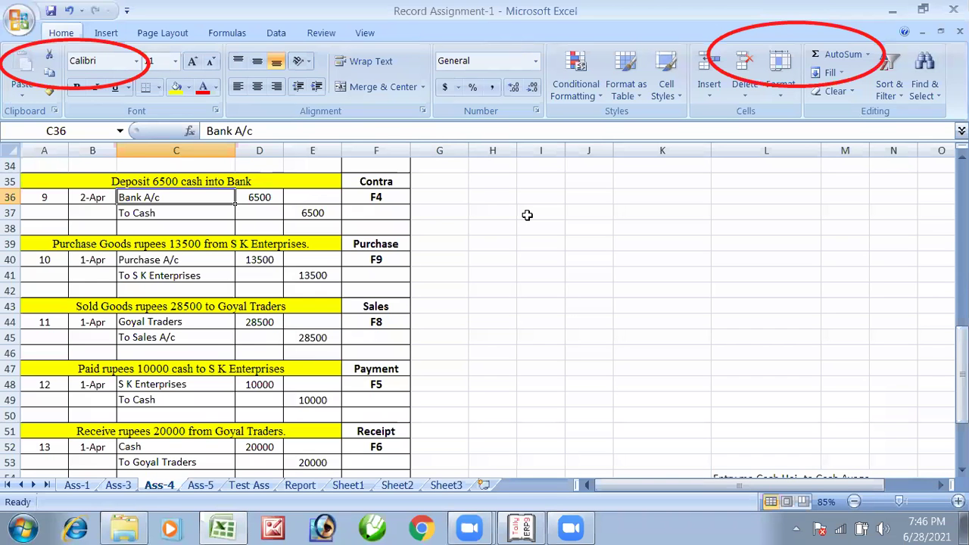
{"action": "key", "text": "alt+Tab"}
{"action": "key", "text": "F8"}
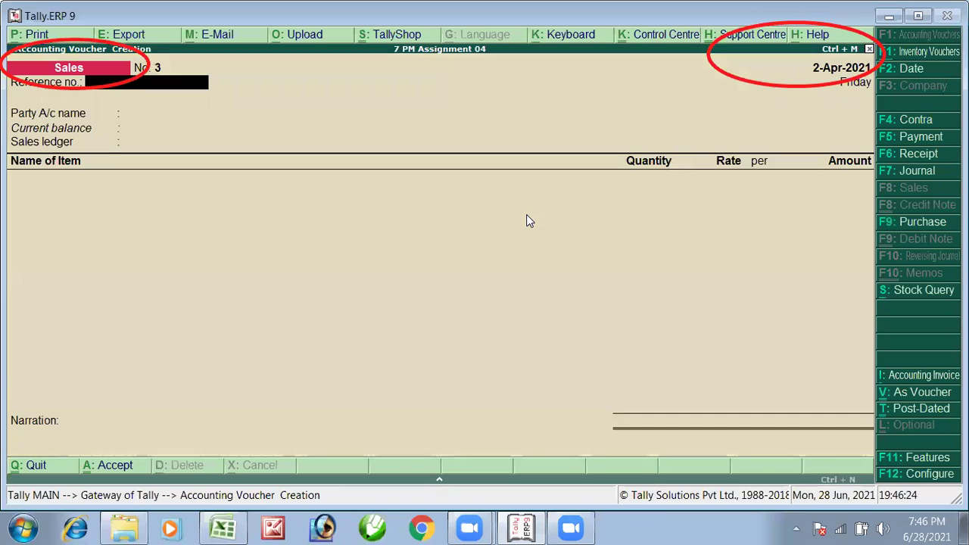
{"action": "key", "text": "ctrl+v"}
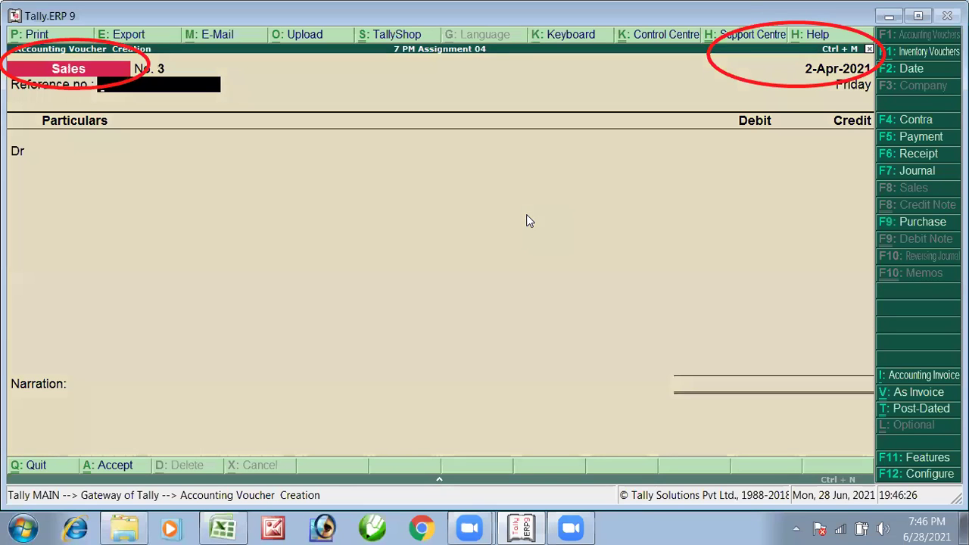
{"action": "key", "text": "Return"}
Check the party in Excel, choose Goyal Traders as the Sales voucher's debit ledger in Tally.ERP 9 and accept its buyer details with state Uttar Pradesh
{"action": "key", "text": "Return"}
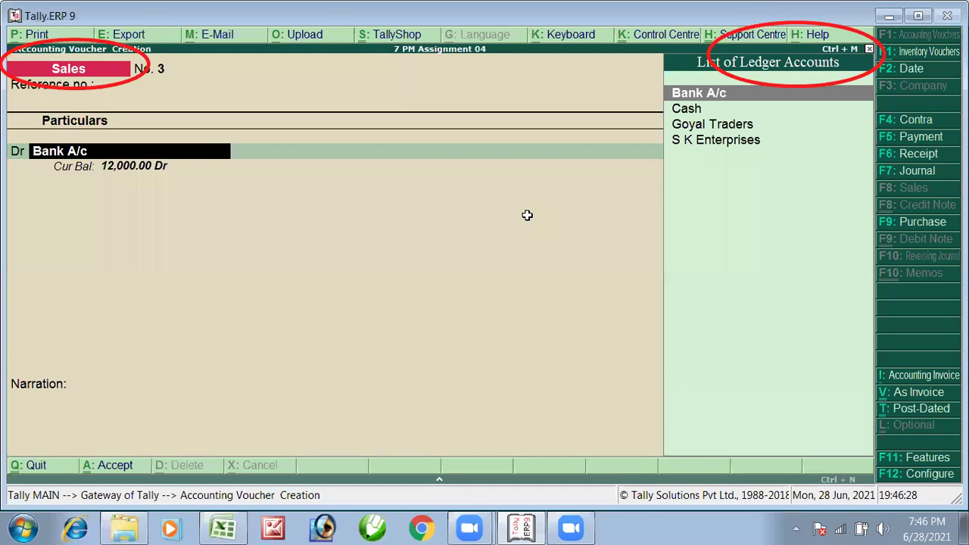
{"action": "key", "text": "alt+Tab"}
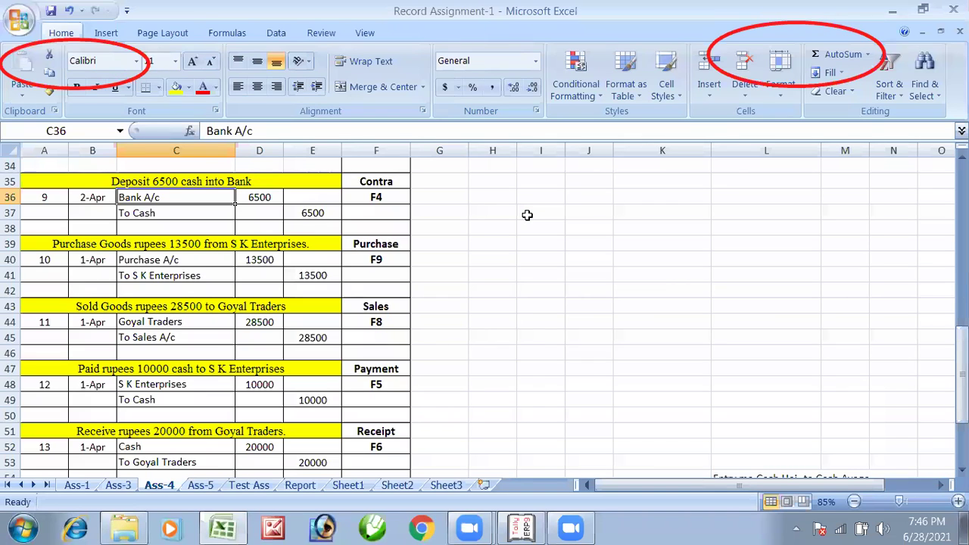
{"action": "key", "text": "alt+Tab"}
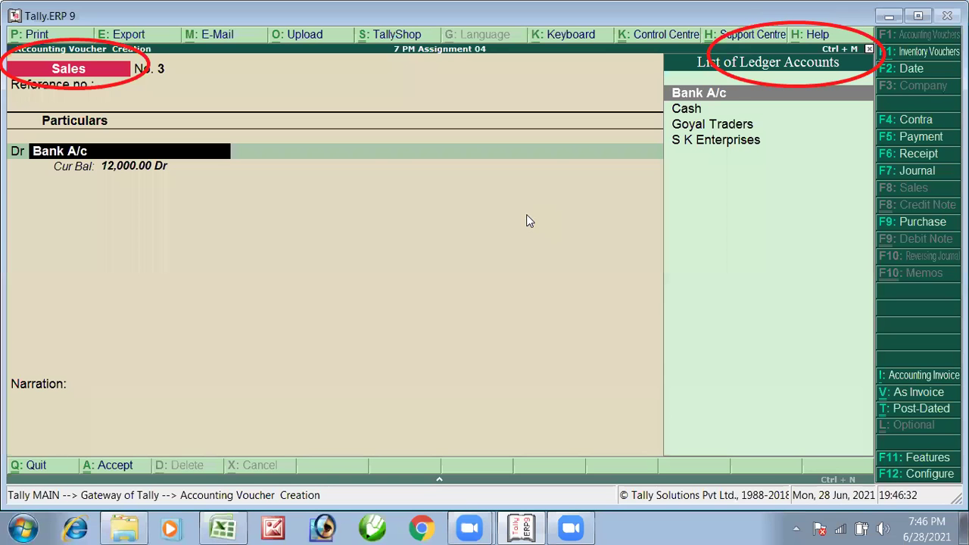
{"action": "type", "text": "a"}
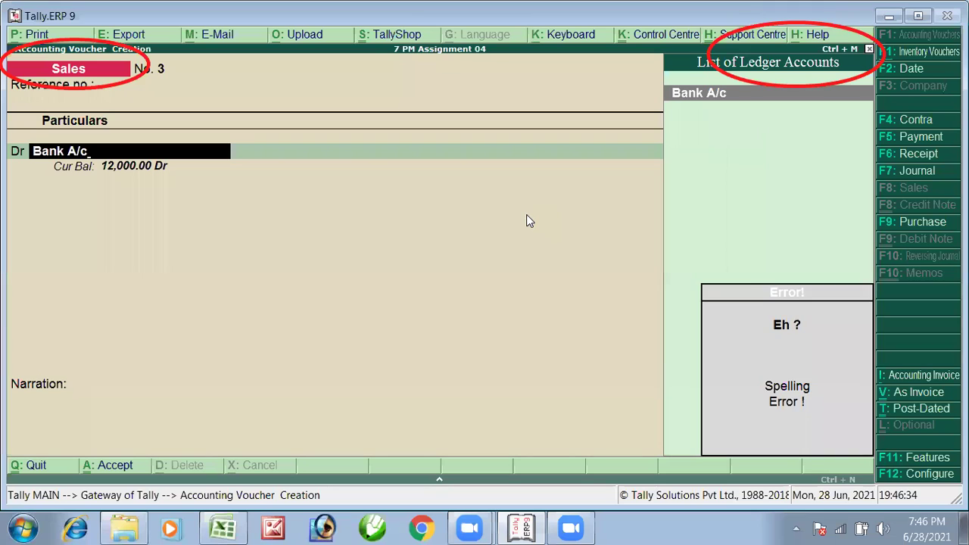
{"action": "key", "text": "BackSpace"}
{"action": "key", "text": "BackSpace"}
{"action": "key", "text": "BackSpace"}
{"action": "key", "text": "BackSpace"}
{"action": "key", "text": "BackSpace"}
{"action": "key", "text": "BackSpace"}
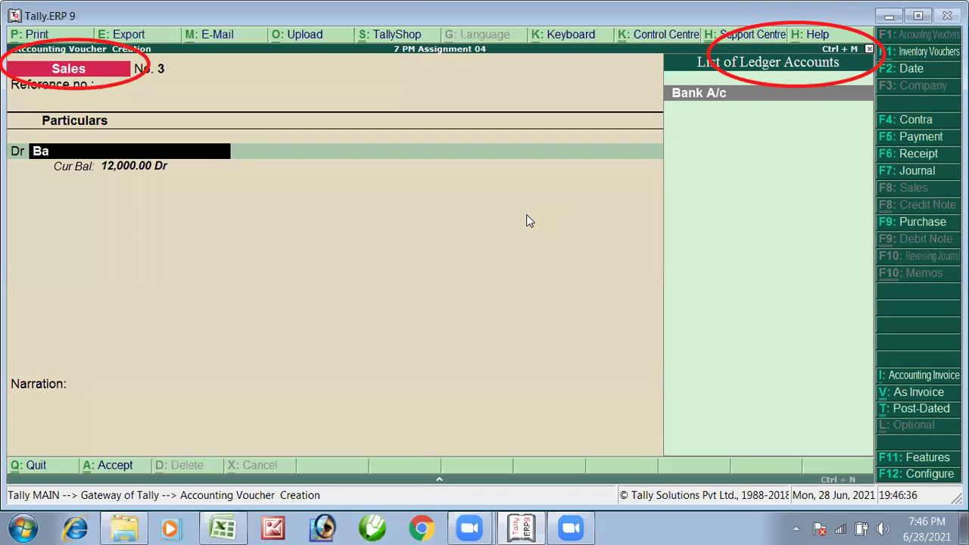
{"action": "key", "text": "BackSpace"}
{"action": "key", "text": "BackSpace"}
{"action": "type", "text": "g"}
{"action": "key", "text": "Return"}
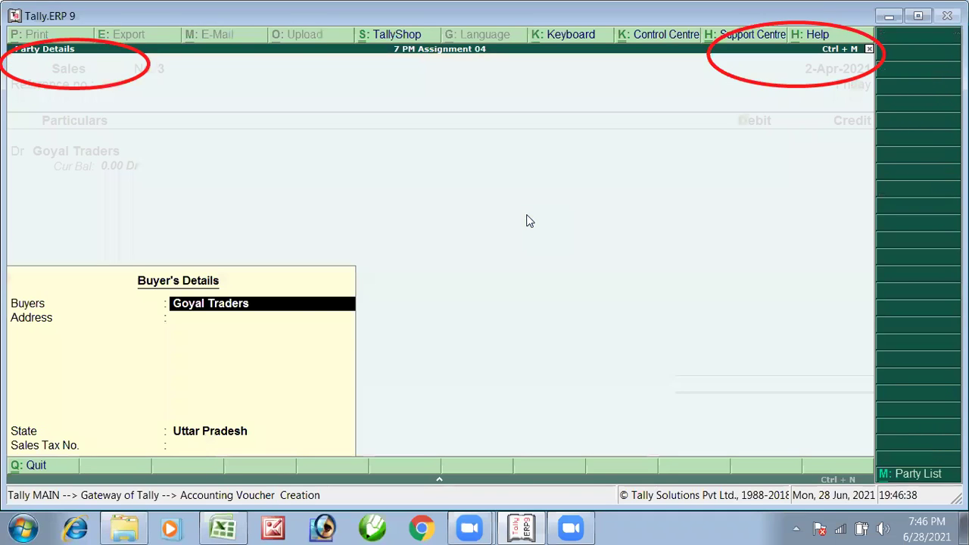
{"action": "key", "text": "Return"}
{"action": "key", "text": "Return"}
{"action": "key", "text": "Return"}
{"action": "key", "text": "Return"}
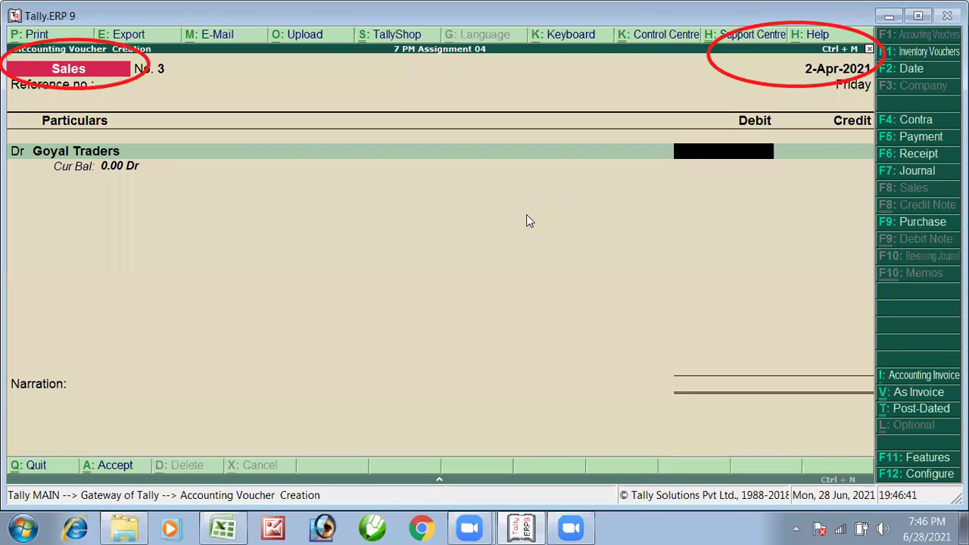
Debit Goyal Traders with 28,500, credit Sales A/c with the same amount, leave the narration blank and save the Sales voucher
{"action": "type", "text": "28,500"}
{"action": "key", "text": "Return"}
{"action": "key", "text": "Return"}
{"action": "key", "text": "Return"}
{"action": "key", "text": "Return"}
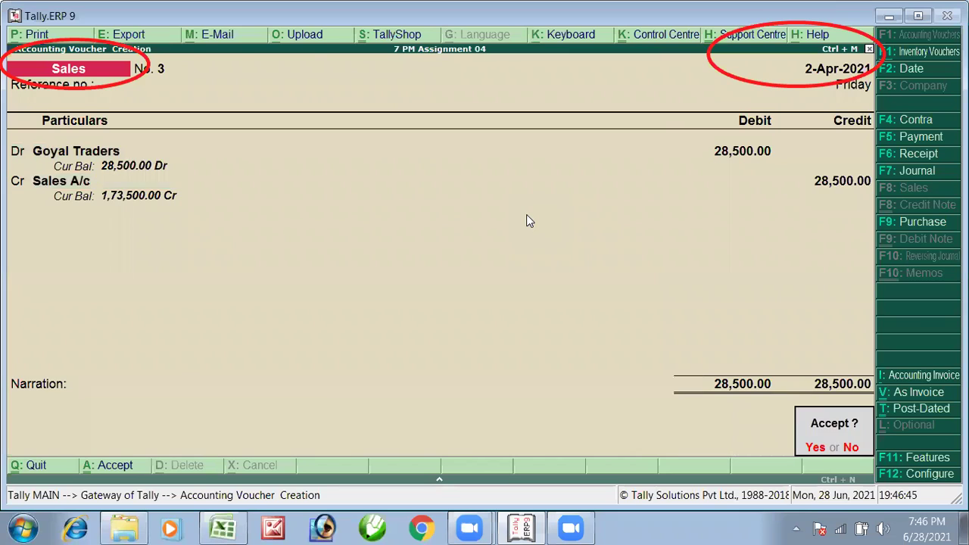
Check the next transaction in Excel and start a Payment voucher in Tally.ERP 9 with S K Enterprises as the debit ledger
{"action": "key", "text": "alt+Tab"}
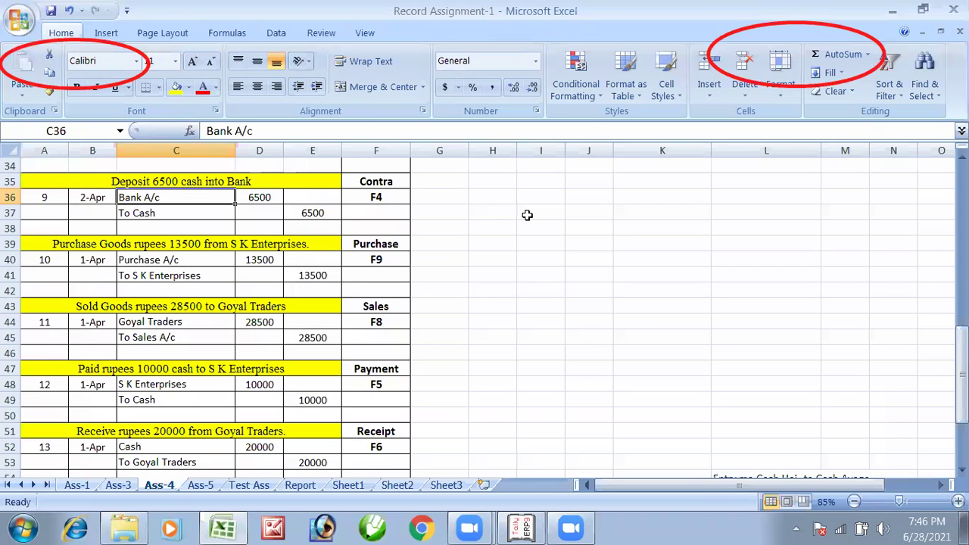
{"action": "key", "text": "alt+Tab"}
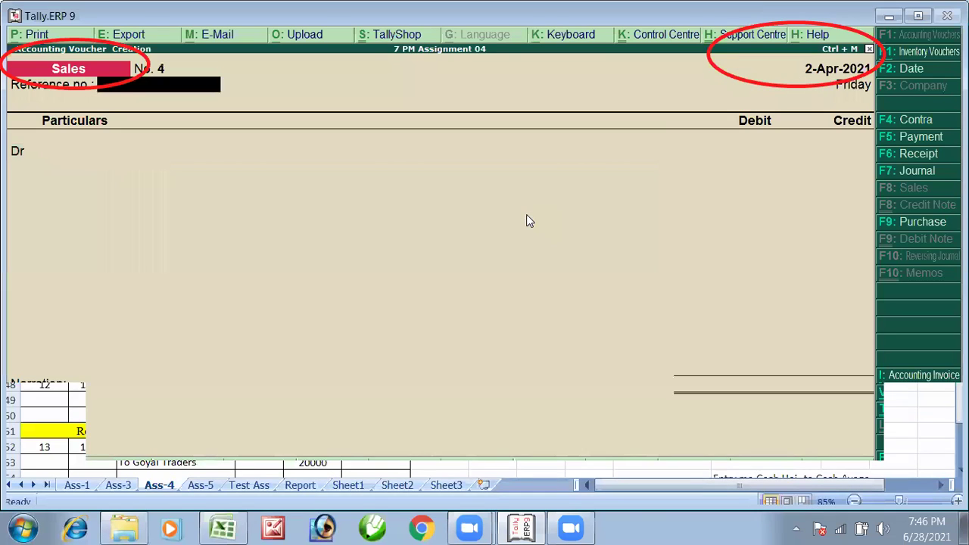
{"action": "key", "text": "F5"}
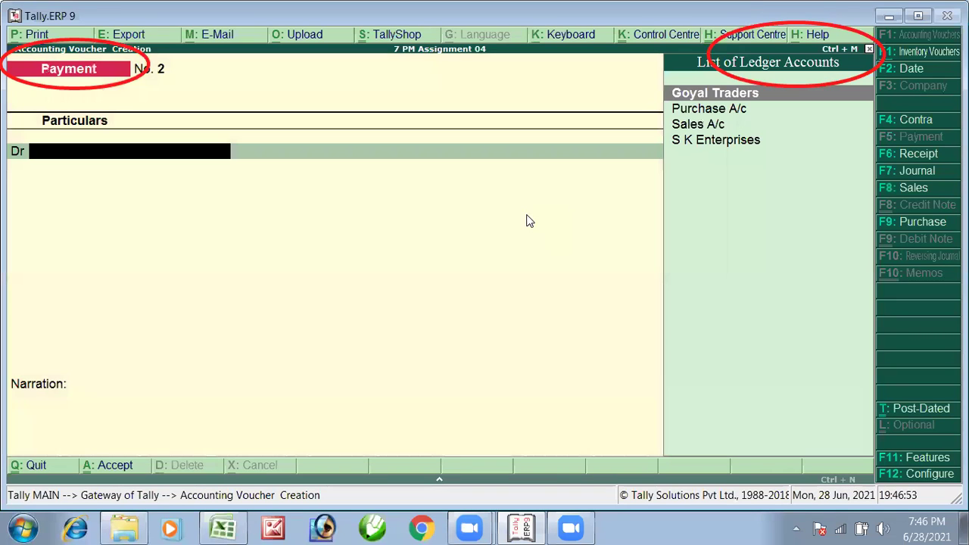
{"action": "key", "text": "Down"}
{"action": "key", "text": "Down"}
{"action": "key", "text": "Down"}
{"action": "key", "text": "Return"}
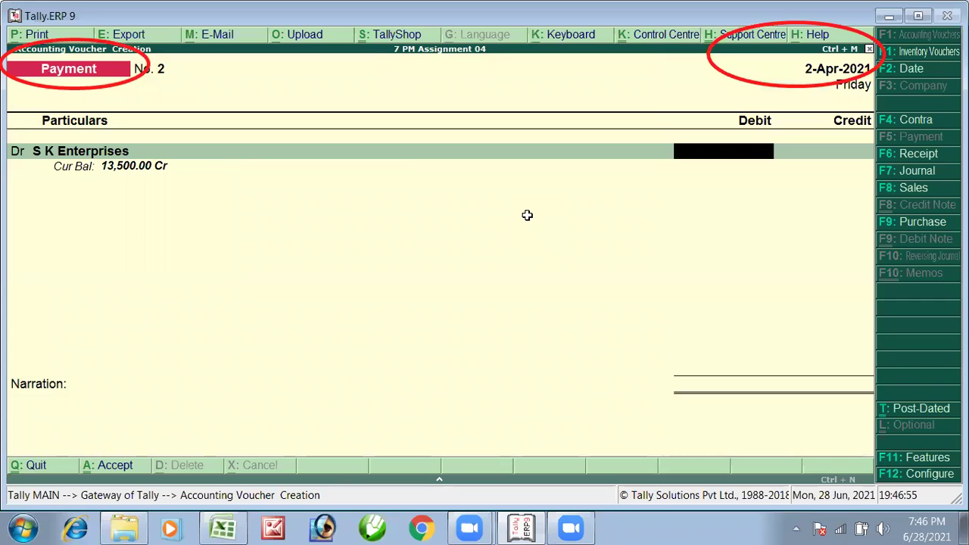
Check the amount in Excel, debit S K Enterprises and credit Cash with 10000 in Tally.ERP 9, and save the Payment voucher
{"action": "key", "text": "alt+Tab"}
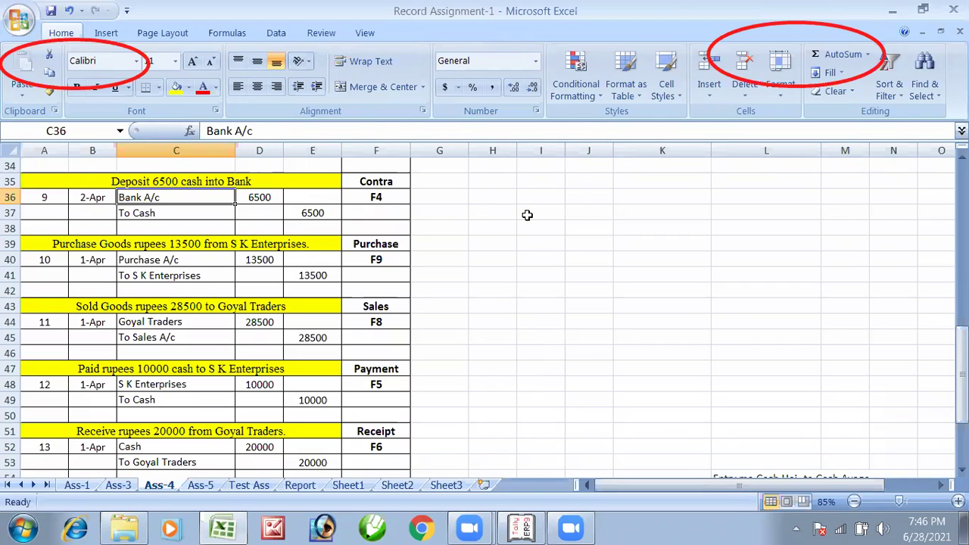
{"action": "key", "text": "alt+Tab"}
{"action": "type", "text": "1000"}
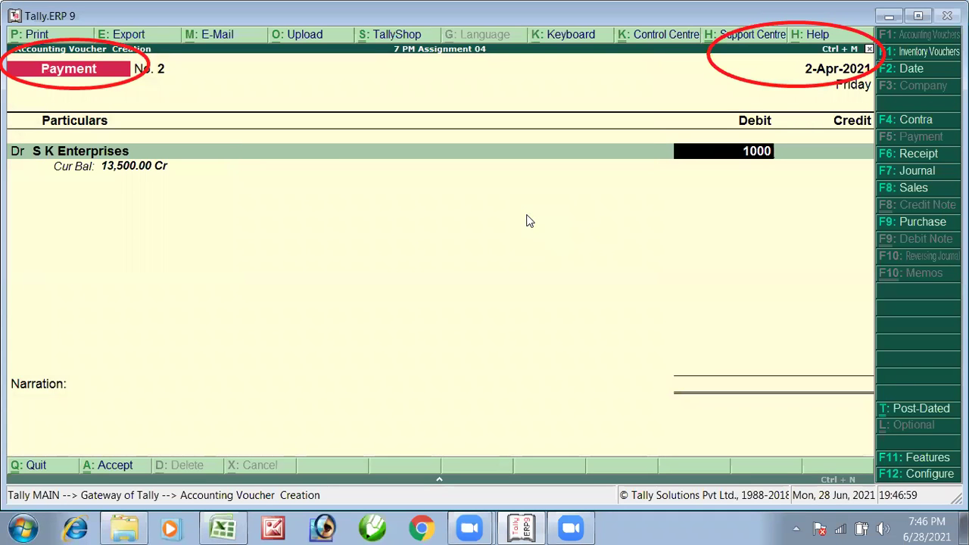
{"action": "type", "text": "0"}
{"action": "key", "text": "Return"}
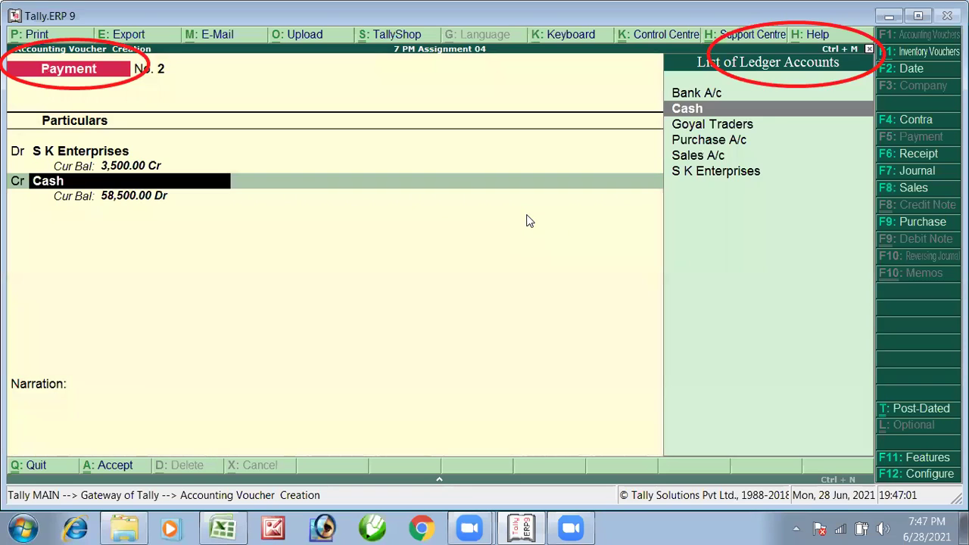
{"action": "key", "text": "Return"}
{"action": "key", "text": "Return"}
{"action": "key", "text": "alt+Tab"}
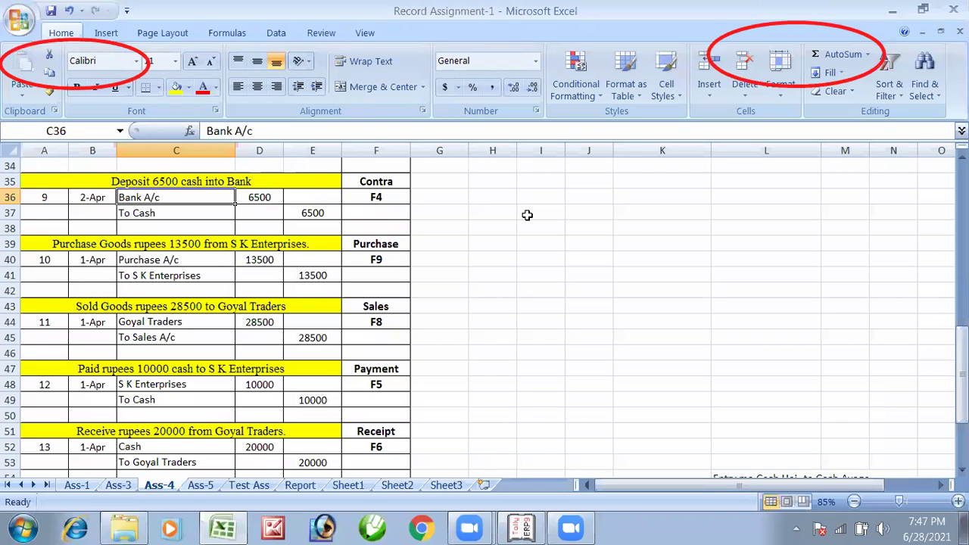
{"action": "key", "text": "alt+Tab"}
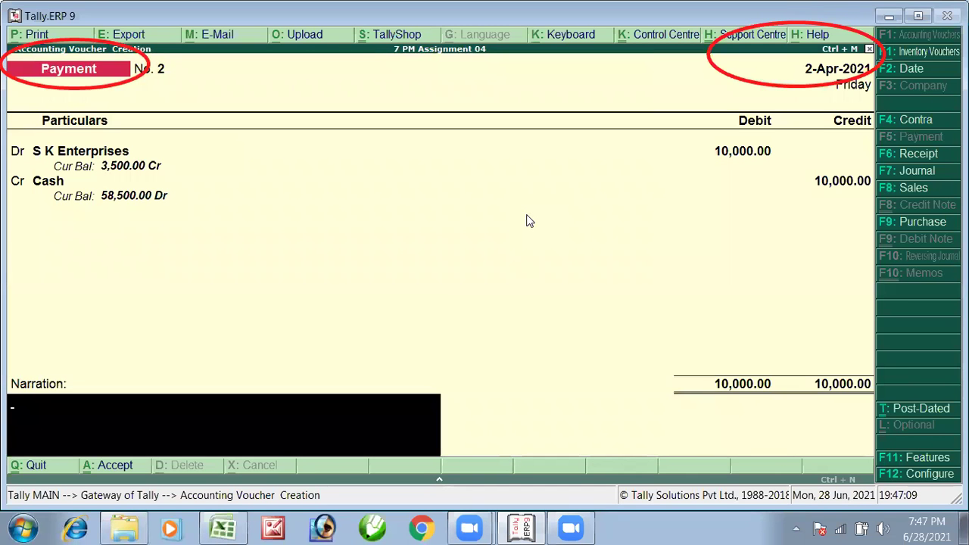
{"action": "key", "text": "Return"}
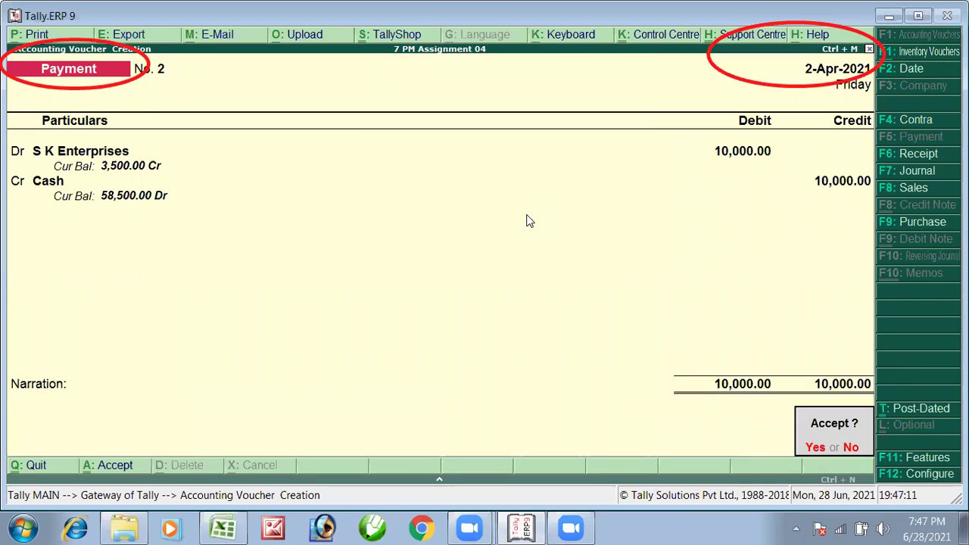
Check transaction 13 on the Ass-4 sheet in Excel and start a Receipt voucher in Tally.ERP 9
{"action": "key", "text": "alt+Tab"}
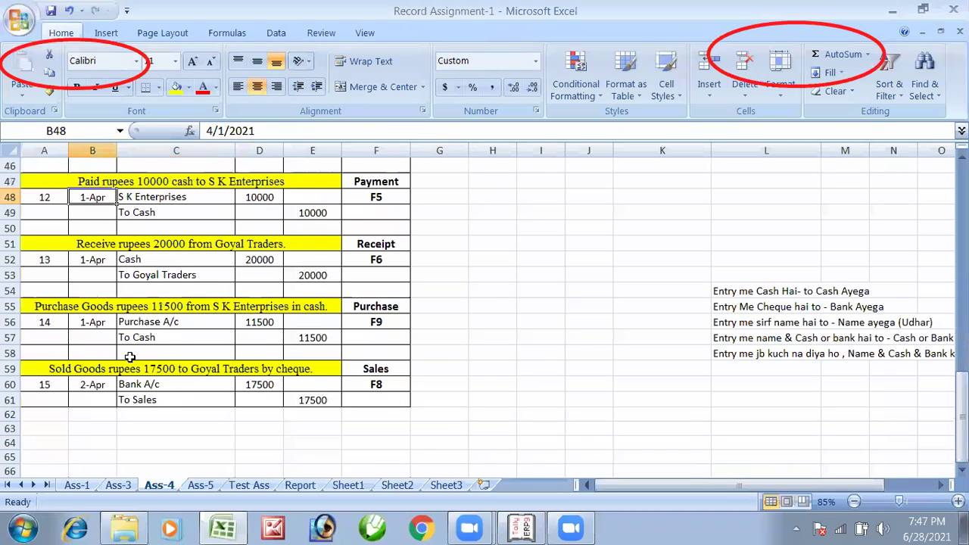
{"action": "scroll", "coordinate": [151, 343], "scroll_direction": "up", "scroll_amount": 2, "text": "ctrl"}
{"action": "scroll", "coordinate": [152, 343], "scroll_direction": "up", "scroll_amount": 1, "text": "ctrl"}
{"action": "left_click_drag", "start_coordinate": [160, 326], "coordinate": [6, 333]}
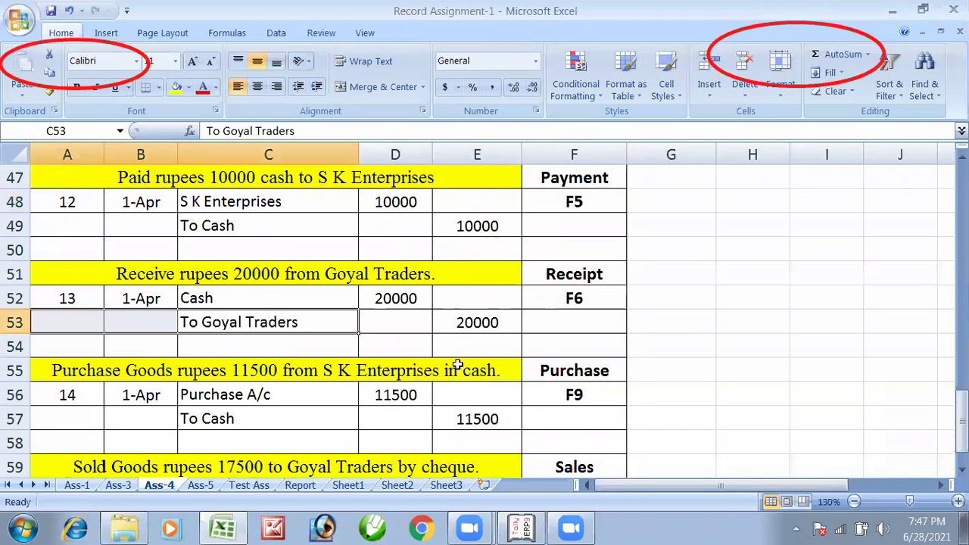
{"action": "left_click", "coordinate": [546, 315]}
{"action": "key", "text": "alt+Tab"}
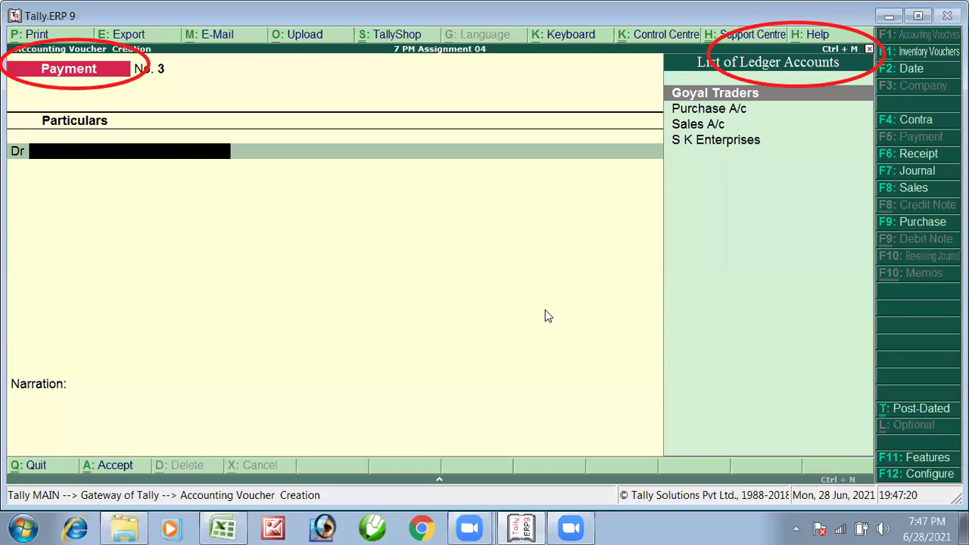
{"action": "key", "text": "F6"}
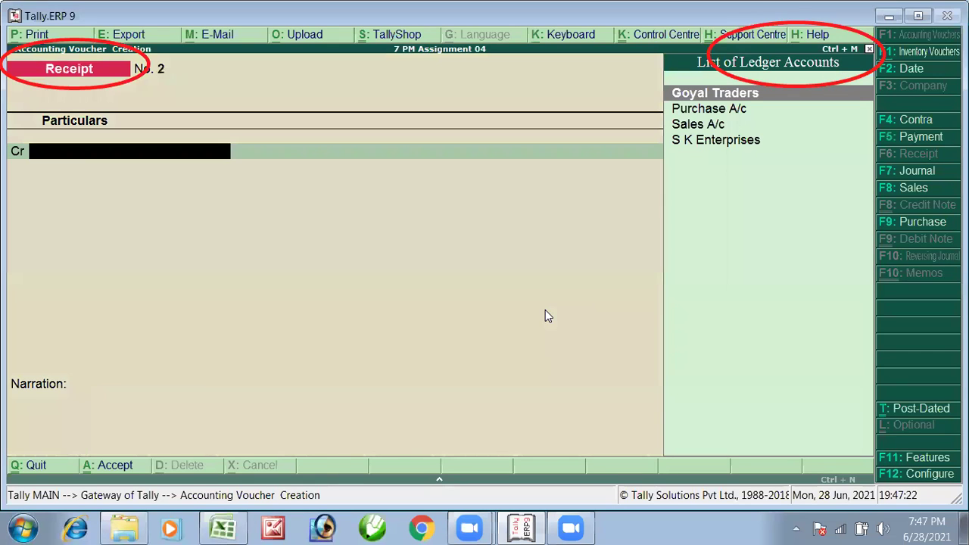
Credit Goyal Traders and debit Cash with 20000, leave the narration blank and save the Receipt voucher
{"action": "key", "text": "Return"}
{"action": "type", "text": "20"}
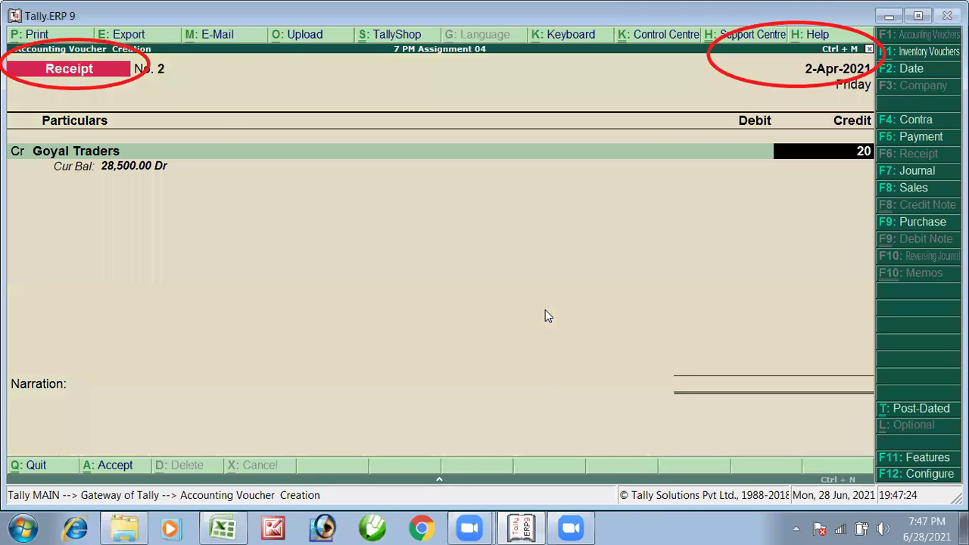
{"action": "type", "text": "000"}
{"action": "key", "text": "Return"}
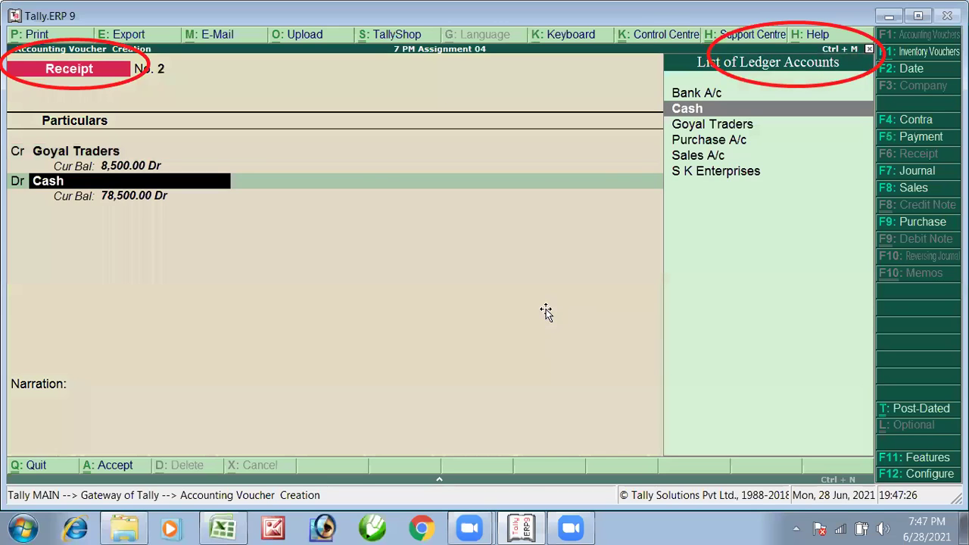
{"action": "key", "text": "alt+Tab"}
{"action": "key", "text": "alt+Tab"}
{"action": "key", "text": "Return"}
{"action": "key", "text": "Return"}
Switch to Excel and read transaction 14 on the Ass-4 sheet, including its voucher type, ledgers and amount
{"action": "key", "text": "alt+Tab"}
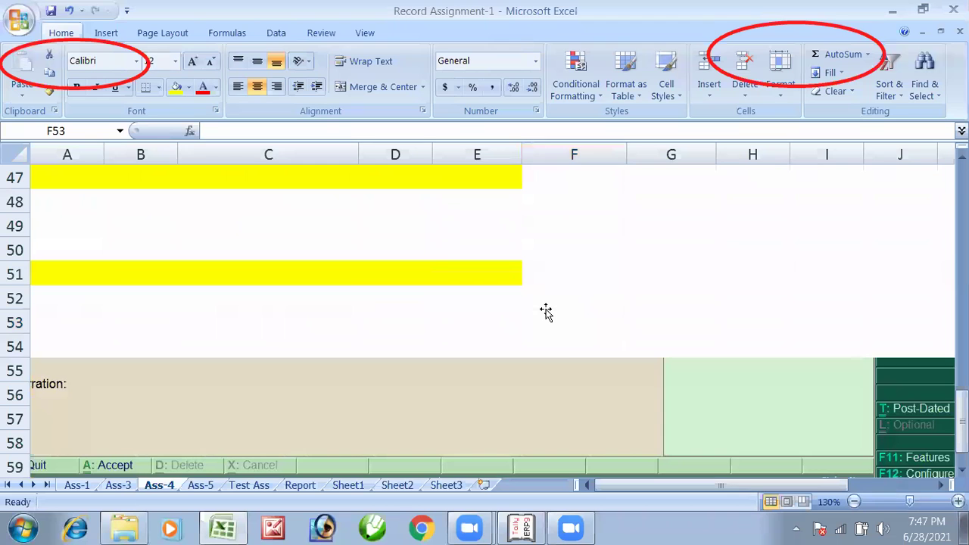
{"action": "left_click", "coordinate": [379, 376]}
{"action": "scroll", "coordinate": [313, 344], "scroll_direction": "down", "scroll_amount": 2}
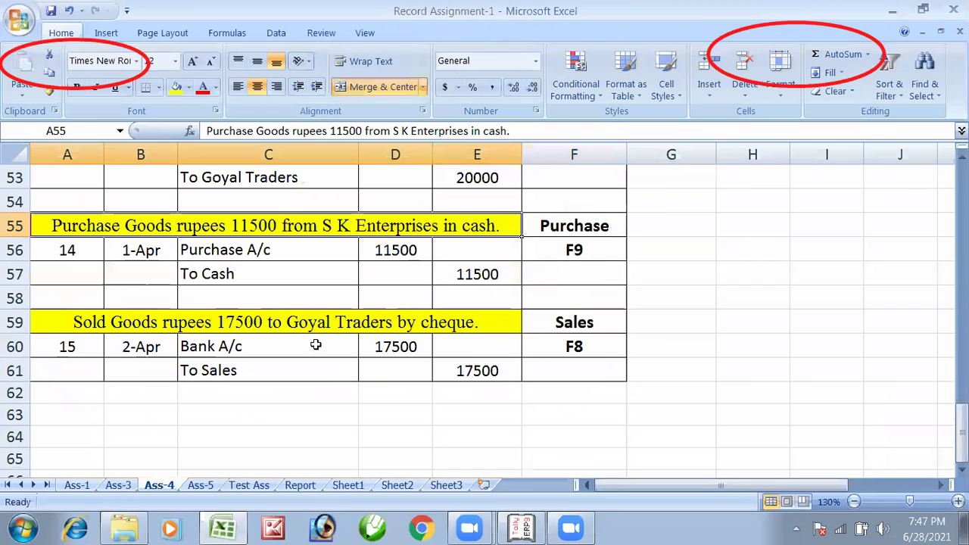
{"action": "key", "text": "alt+Tab"}
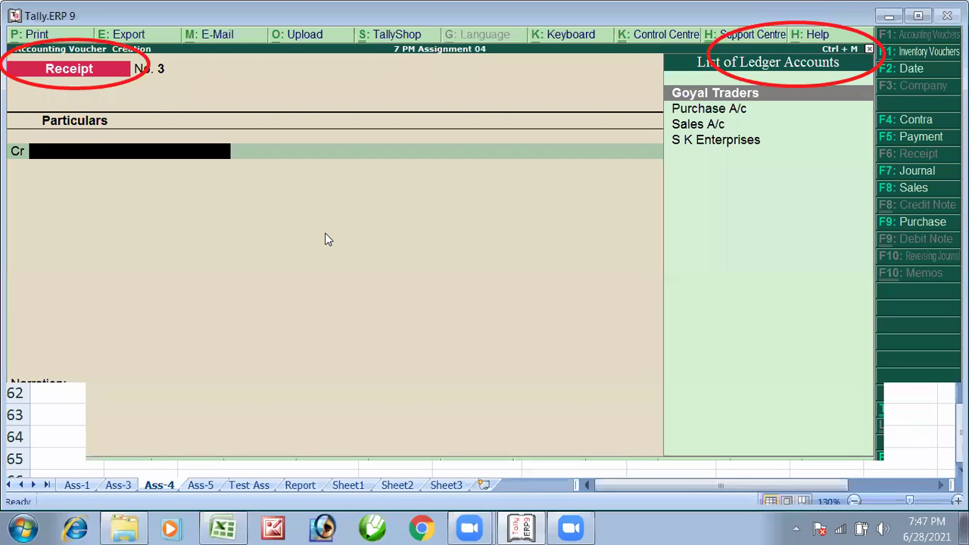
{"action": "key", "text": "Down"}
{"action": "key", "text": "Return"}
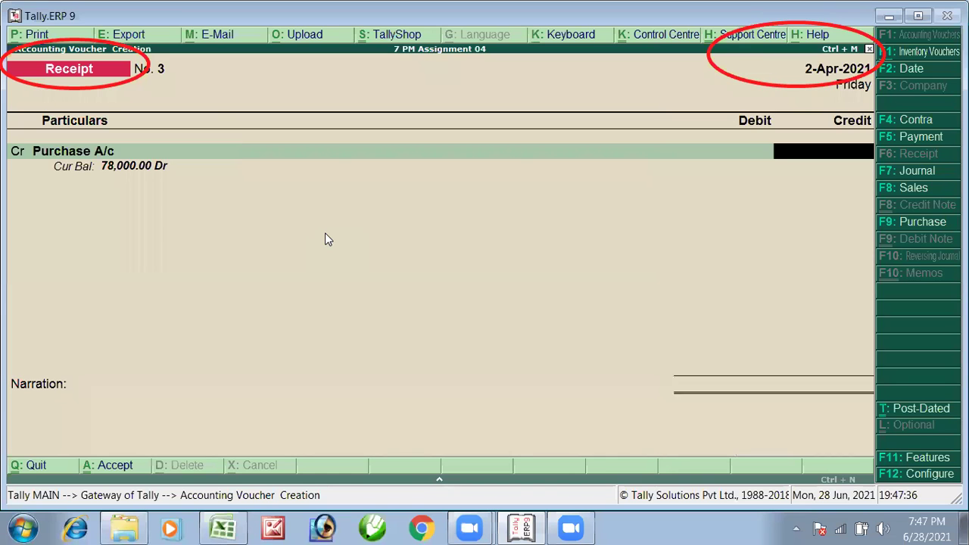
{"action": "key", "text": "alt+Tab"}
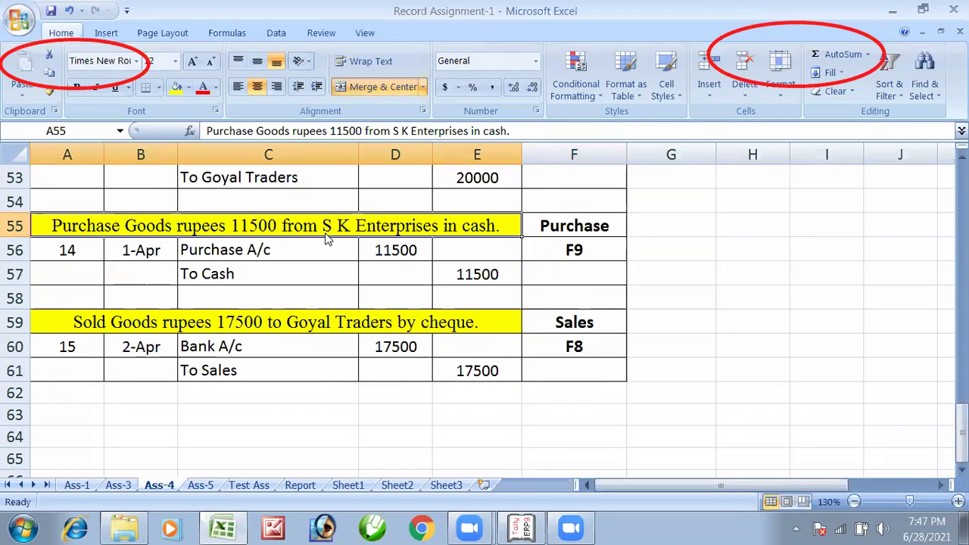
{"action": "key", "text": "alt+Tab"}
{"action": "type", "text": "11500"}
{"action": "key", "text": "Return"}
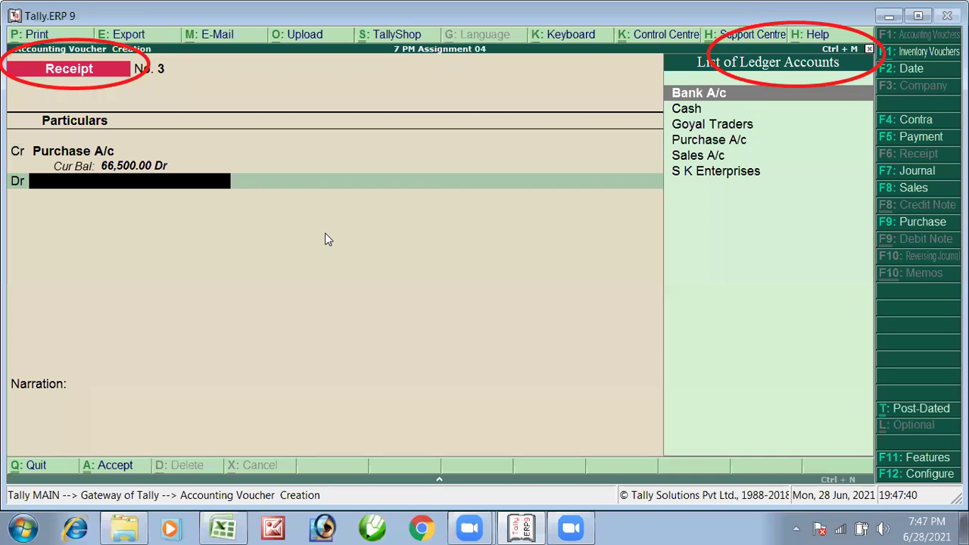
{"action": "key", "text": "Down"}
{"action": "key", "text": "Down"}
{"action": "key", "text": "Down"}
{"action": "key", "text": "Down"}
{"action": "key", "text": "Down"}
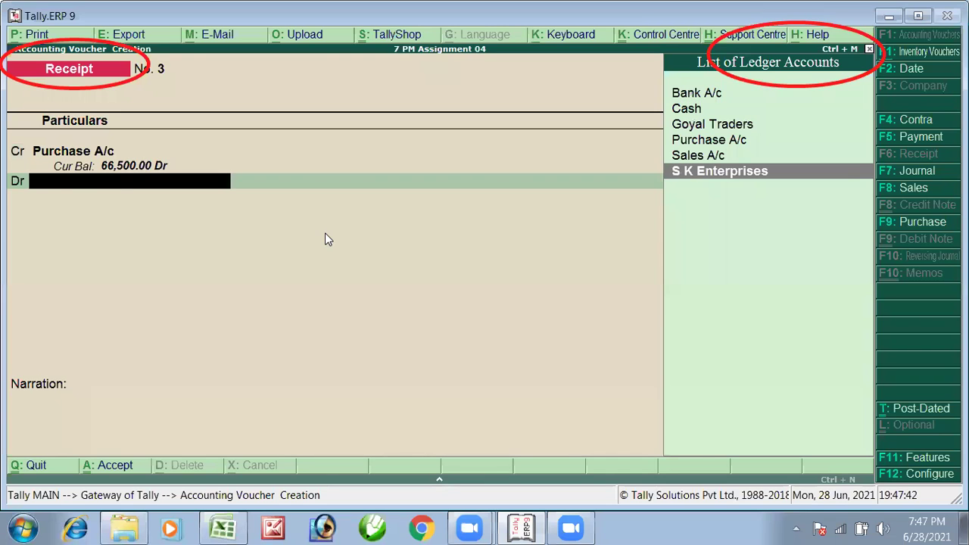
{"action": "key", "text": "Return"}
{"action": "key", "text": "Return"}
{"action": "key", "text": "Return"}
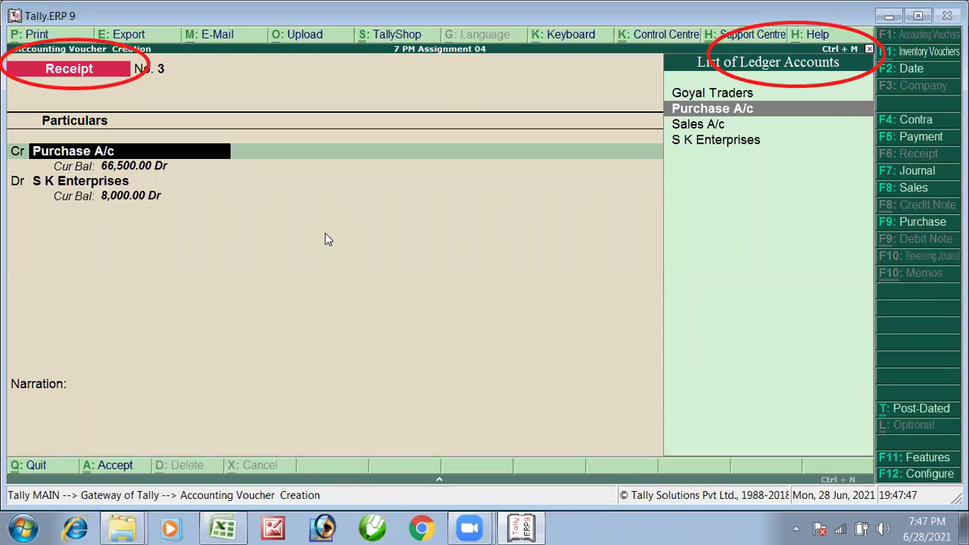
Change the Receipt entry to a Purchase voucher and use the voucher layout instead of the item invoice layout
{"action": "key", "text": "F9"}
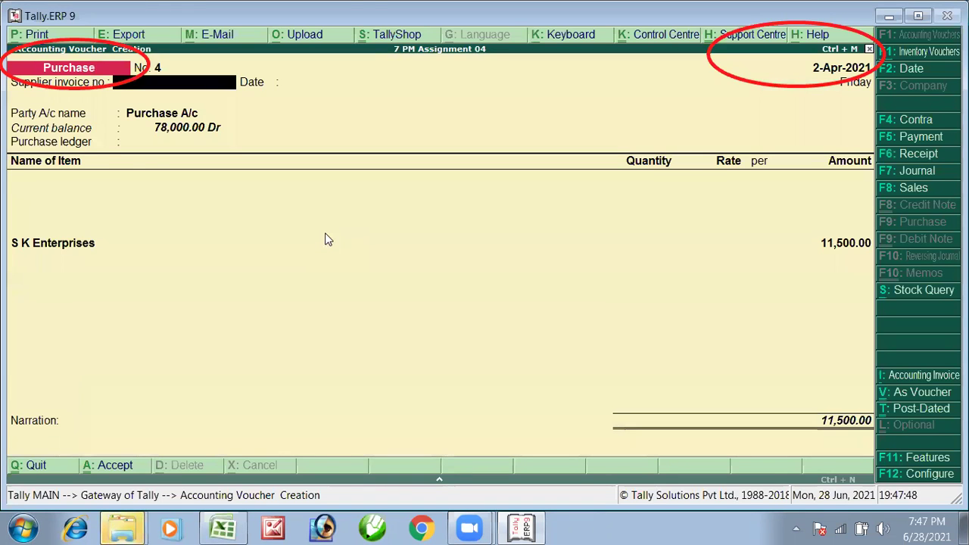
{"action": "key", "text": "ctrl+v"}
{"action": "key", "text": "Return"}
{"action": "key", "text": "Return"}
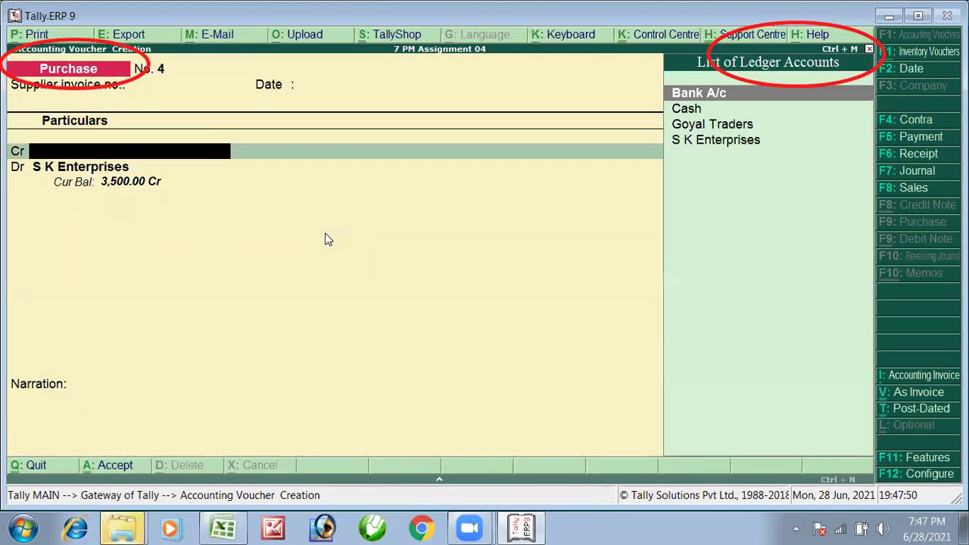
Try S K Enterprises as the credited ledger of the Purchase voucher and accept its supplier's details
{"action": "key", "text": "Return"}
{"action": "key", "text": "Escape"}
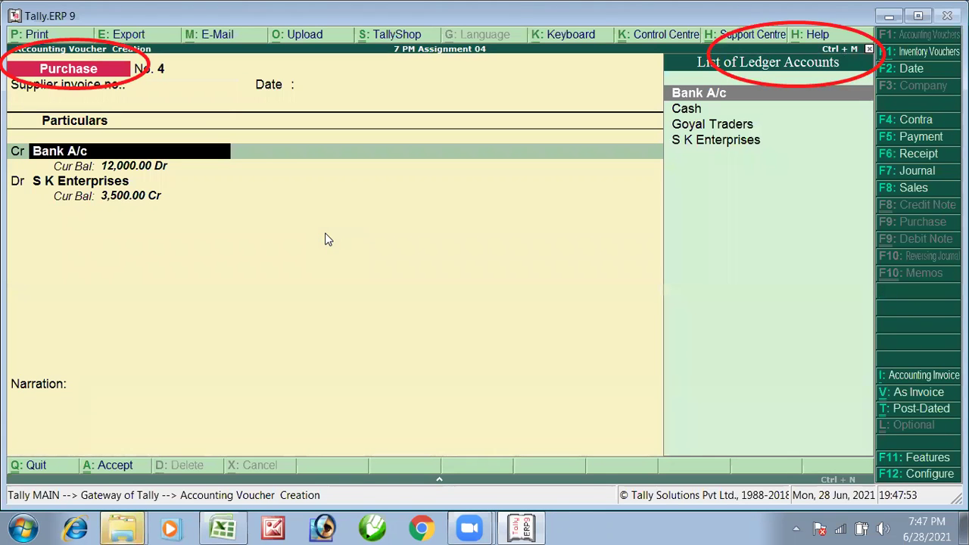
{"action": "key", "text": "Down"}
{"action": "key", "text": "Down"}
{"action": "key", "text": "Down"}
{"action": "key", "text": "Return"}
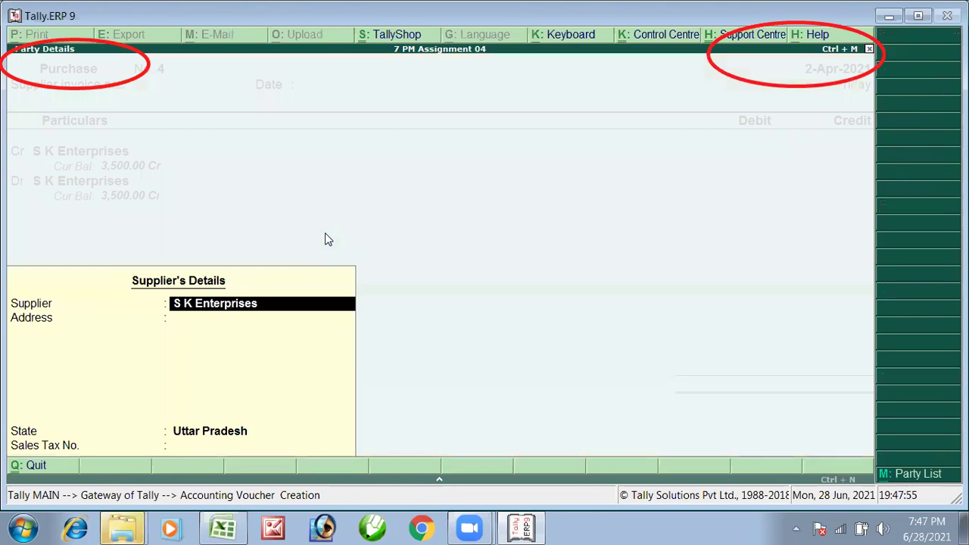
{"action": "key", "text": "Return"}
{"action": "key", "text": "Return"}
{"action": "key", "text": "Return"}
{"action": "key", "text": "Return"}
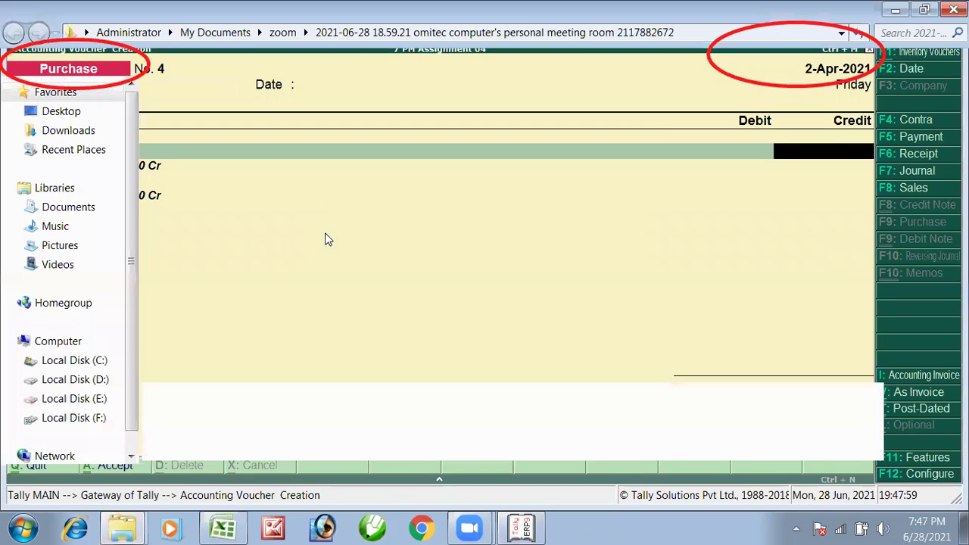
Check transaction 14 in Excel, return to Tally.ERP 9, credit Cash in the Purchase voucher and accept its supplier's details
{"action": "key", "text": "alt+Tab"}
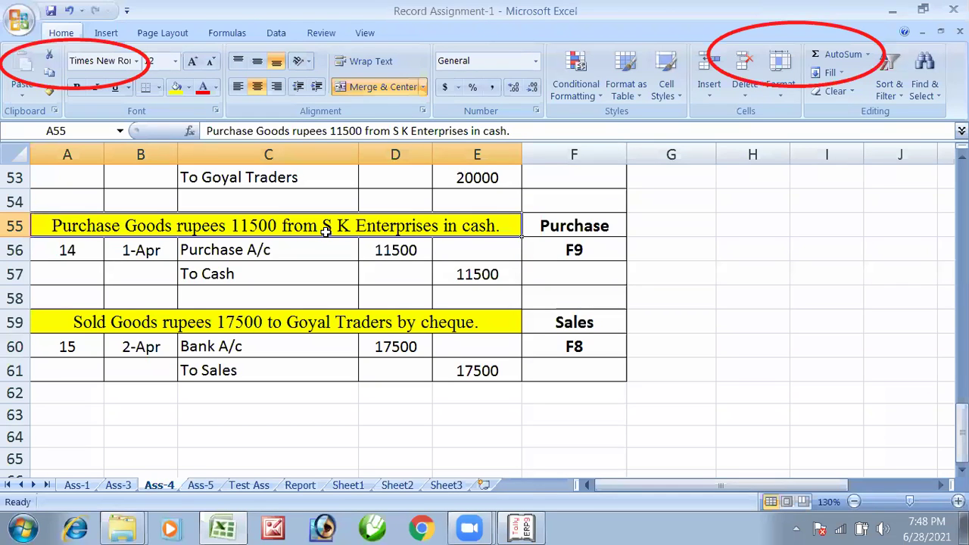
{"action": "key", "text": "alt+Tab"}
{"action": "key", "text": "alt+Tab"}
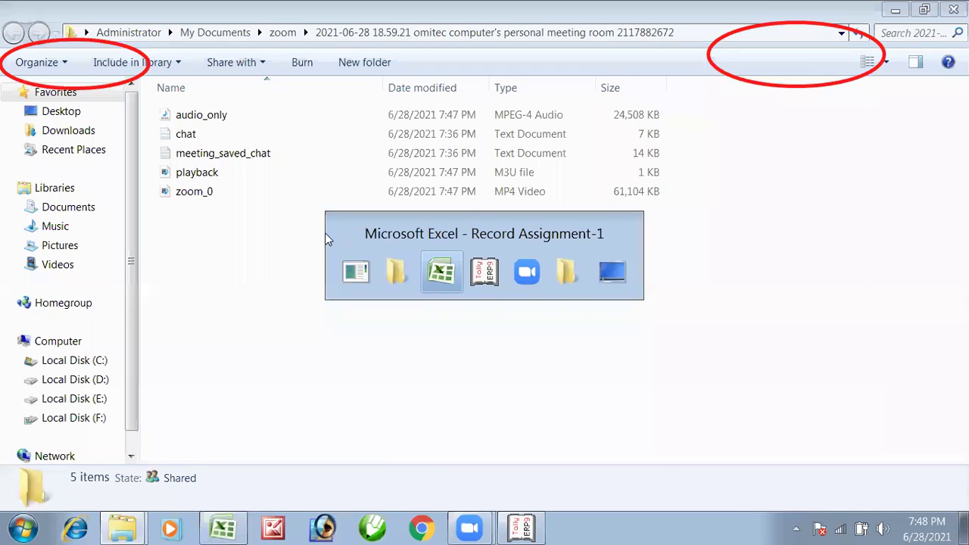
{"action": "key", "text": "alt+Tab"}
{"action": "key", "text": "BackSpace"}
{"action": "key", "text": "Up"}
{"action": "key", "text": "Up"}
{"action": "key", "text": "Return"}
{"action": "key", "text": "Return"}
{"action": "key", "text": "Return"}
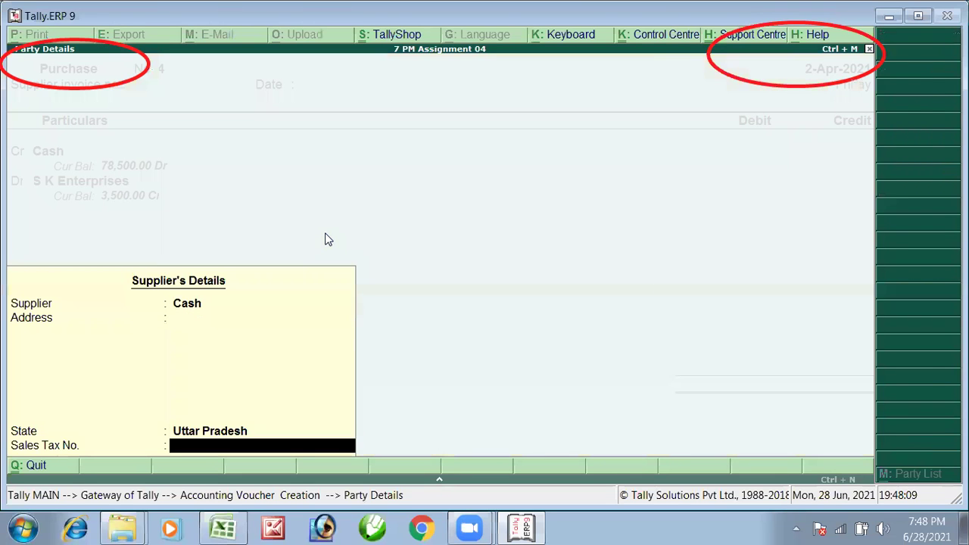
{"action": "key", "text": "Return"}
{"action": "key", "text": "Return"}
Credit Cash and debit Purchase A/c with 11500, leave the narration blank and save the Purchase voucher
{"action": "type", "text": "11500"}
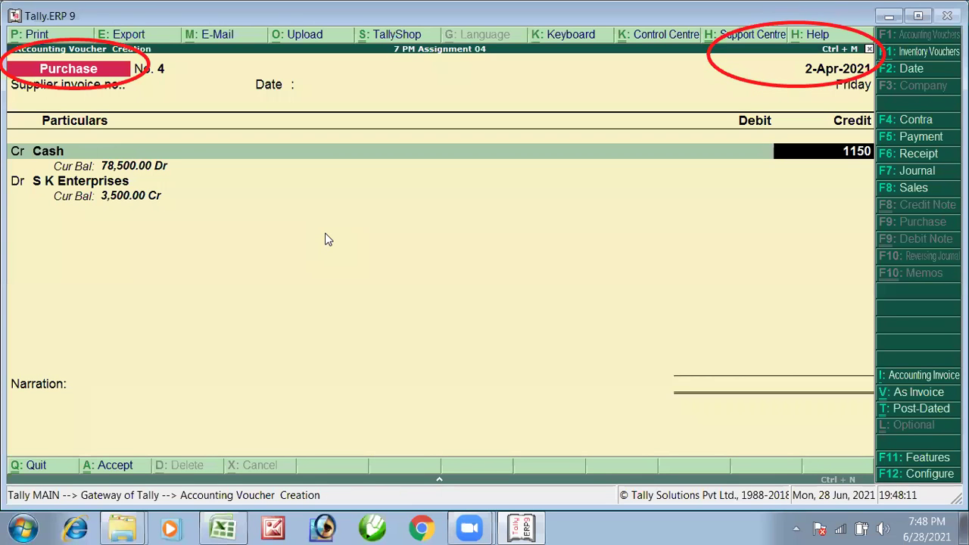
{"action": "key", "text": "Return"}
{"action": "key", "text": "Return"}
{"action": "key", "text": "Return"}
{"action": "key", "text": "Return"}
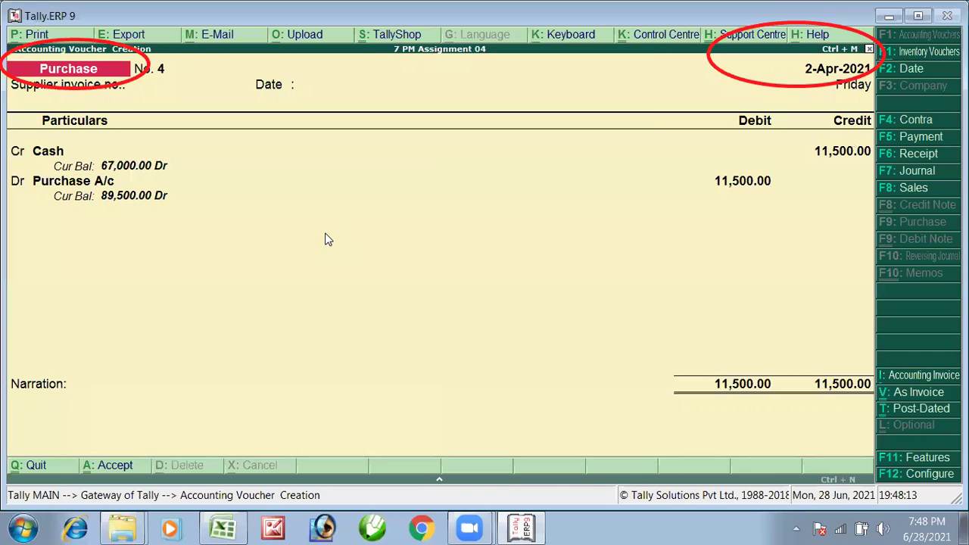
{"action": "key", "text": "Return"}
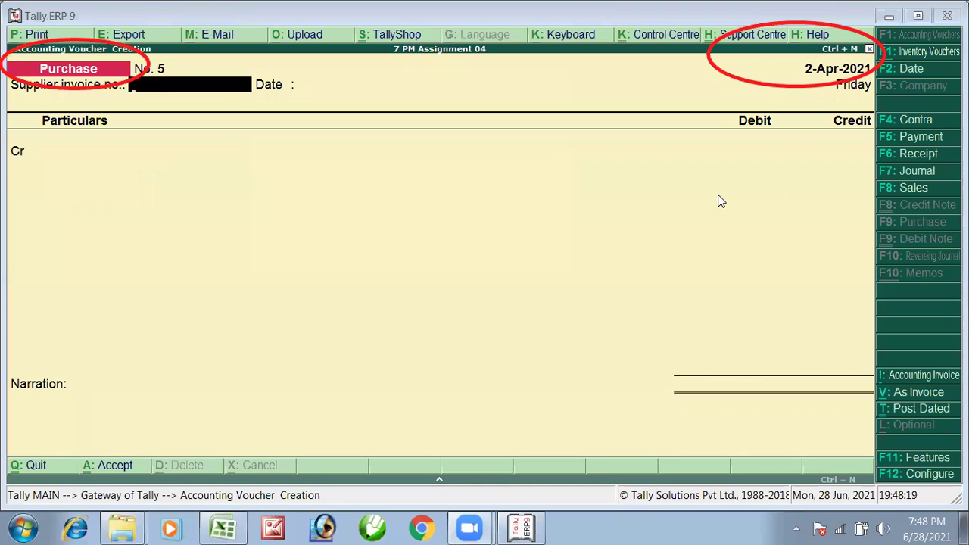
Check transaction 15 on the Ass-4 sheet in Excel, including its voucher type, ledgers and amount, and return to Tally.ERP 9
{"action": "key", "text": "Return"}
{"action": "key", "text": "Return"}
{"action": "key", "text": "alt+Tab"}
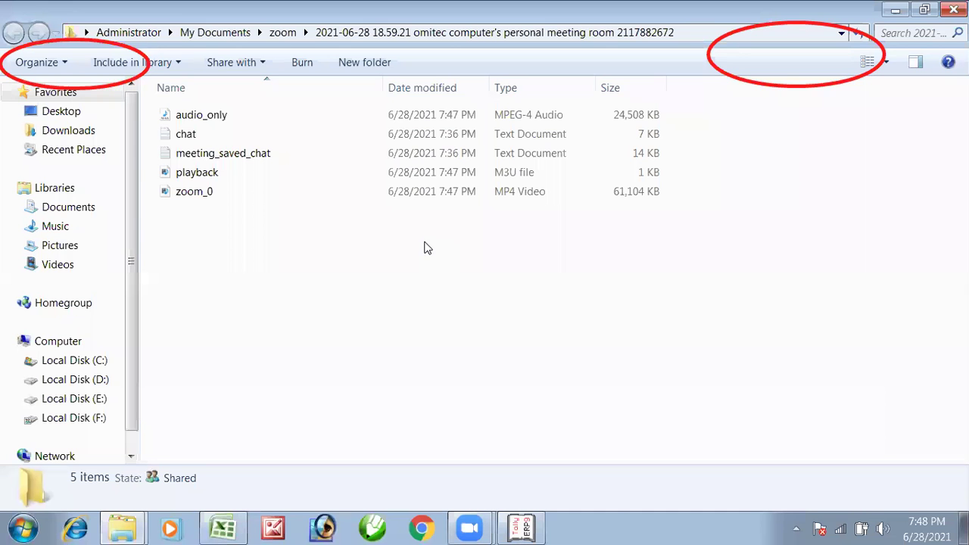
{"action": "key", "text": "alt+Tab"}
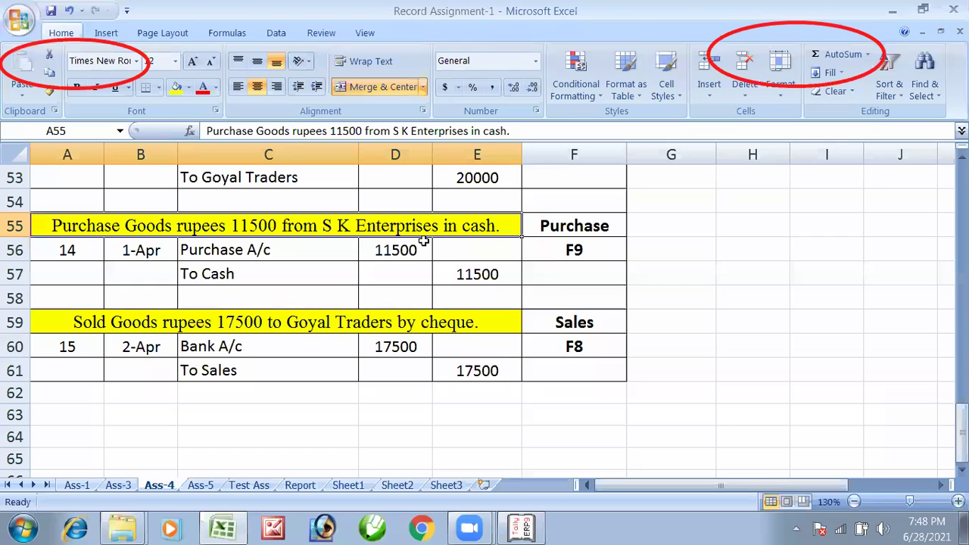
{"action": "key", "text": "alt+Tab"}
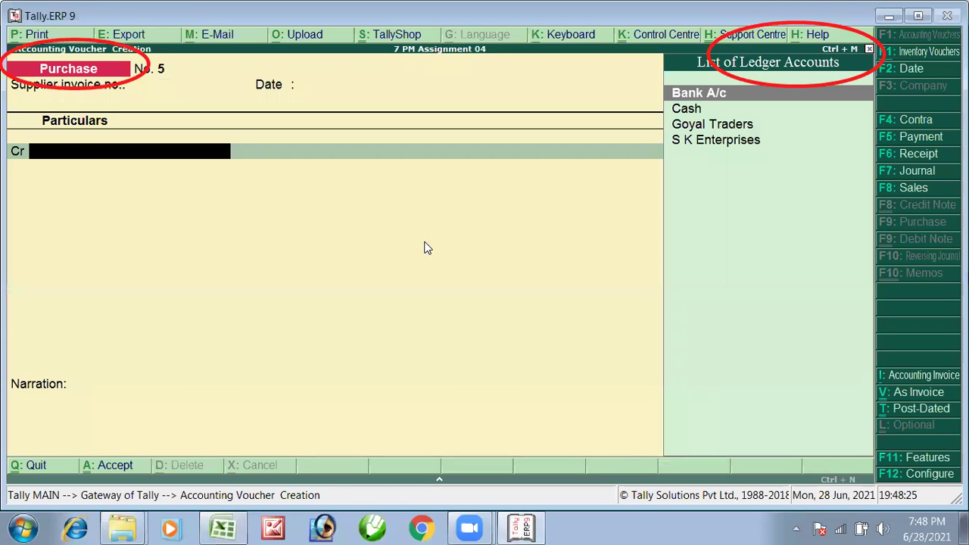
Choose Bank A/c as the ledger, change the entry to a Sales voucher in voucher layout and accept the buyer's details
{"action": "key", "text": "Return"}
{"action": "key", "text": "Return"}
{"action": "key", "text": "ctrl+a"}
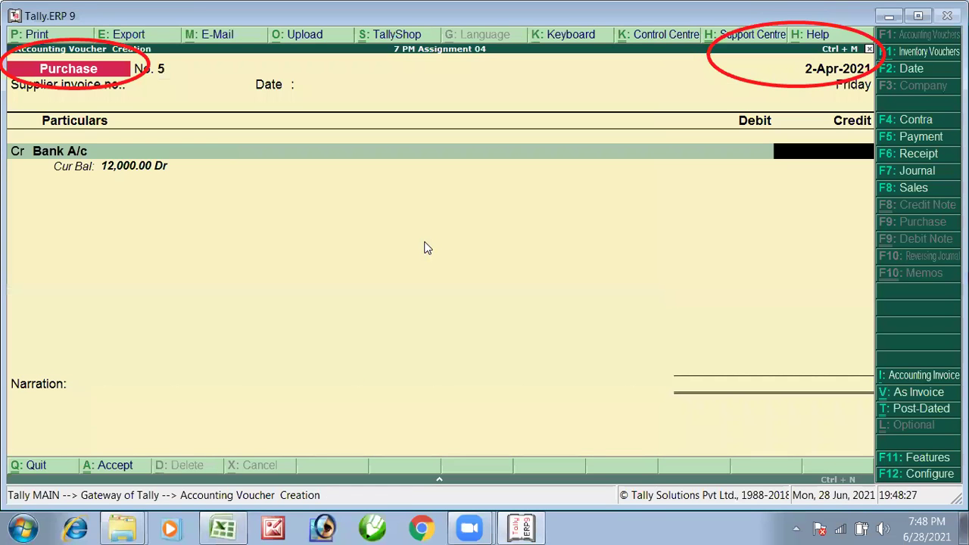
{"action": "key", "text": "F8"}
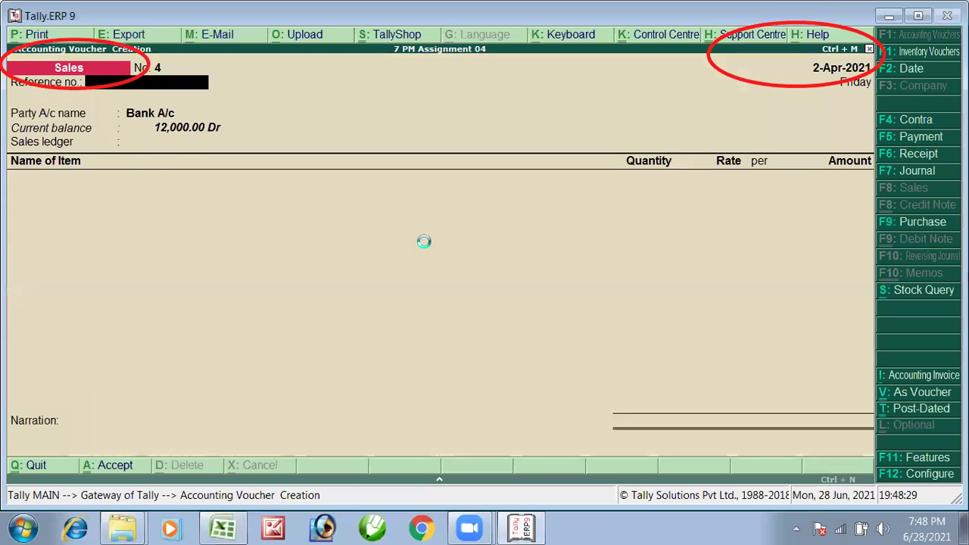
{"action": "key", "text": "ctrl+v"}
{"action": "key", "text": "Return"}
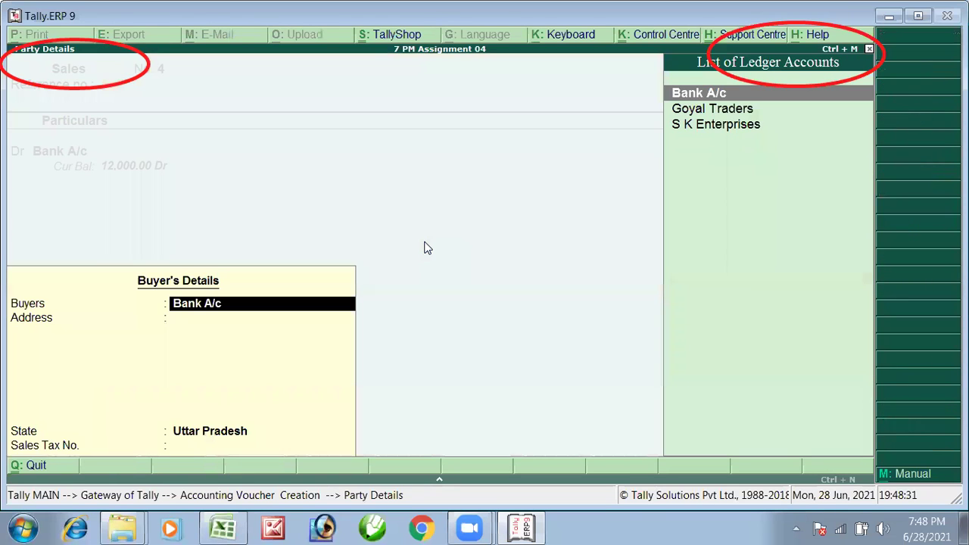
{"action": "key", "text": "ctrl+a"}
Debit Bank A/c and credit Sales A/c with 175000, leave the narration blank and save the Sales voucher
{"action": "type", "text": "1,75,0"}
{"action": "type", "text": "0"}
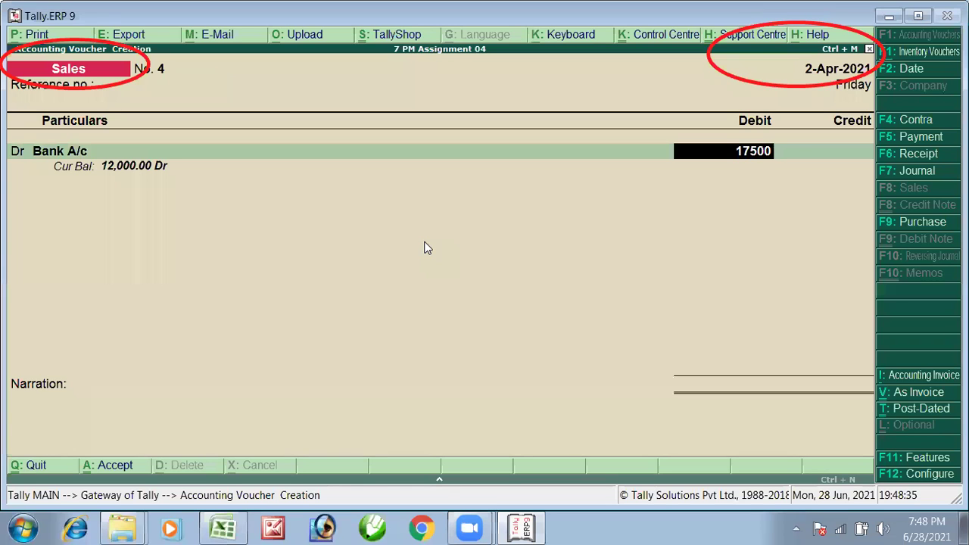
{"action": "type", "text": "0"}
{"action": "key", "text": "Return"}
{"action": "key", "text": "Return"}
{"action": "key", "text": "Return"}
{"action": "key", "text": "Return"}
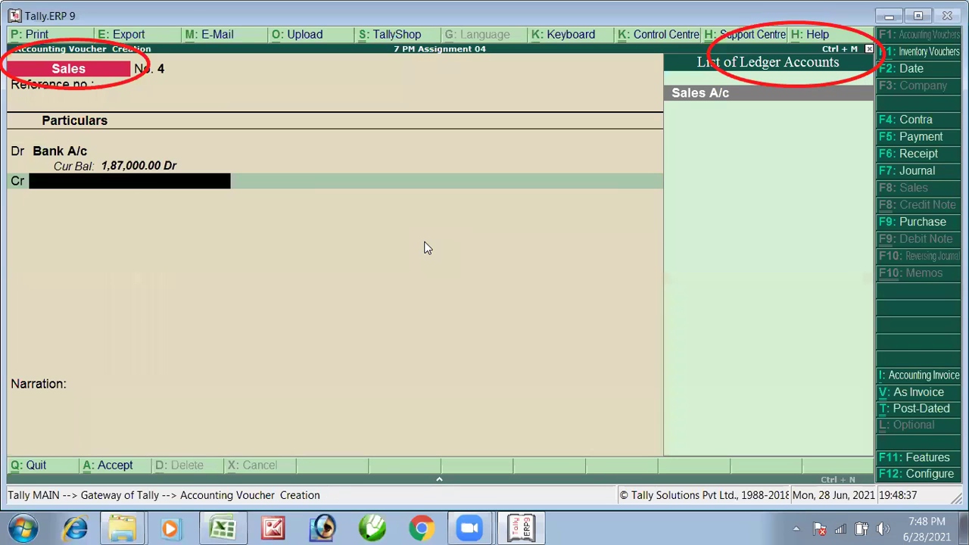
{"action": "key", "text": "Return"}
{"action": "key", "text": "Return"}
{"action": "key", "text": "Return"}
{"action": "key", "text": "Return"}
{"action": "key", "text": "Return"}
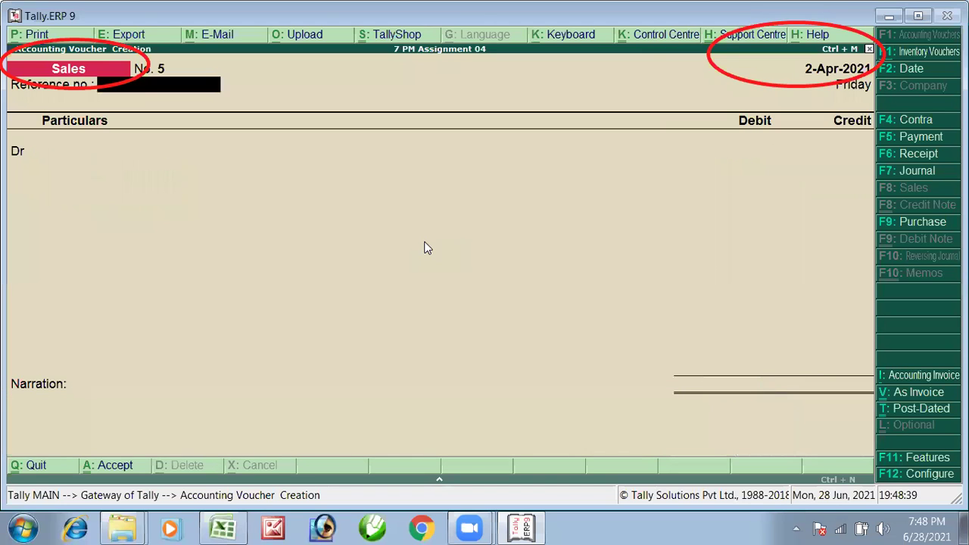
Leave voucher entry and open the Day Book for the period 1-Apr-2021 to 2-Apr-2021
{"action": "key", "text": "Escape"}
{"action": "key", "text": "Return"}
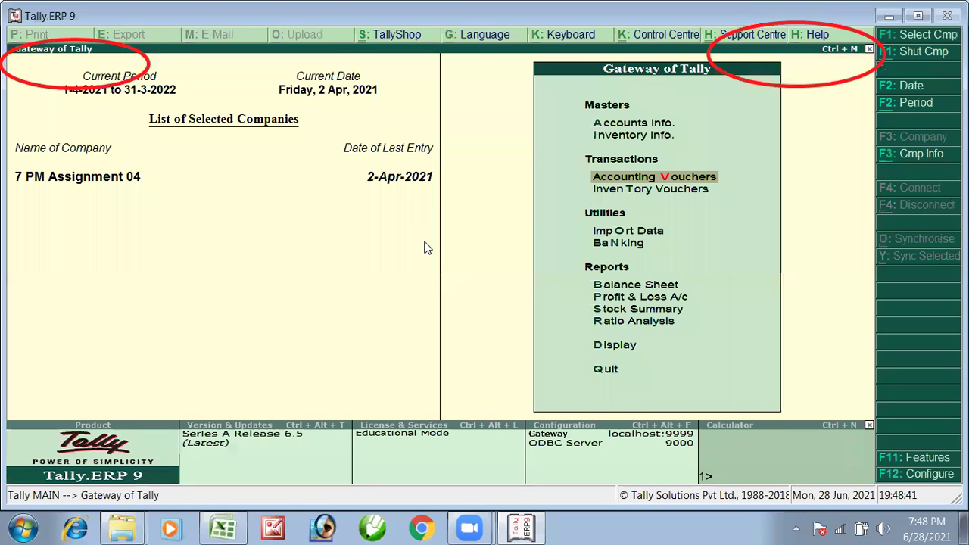
{"action": "key", "text": "d"}
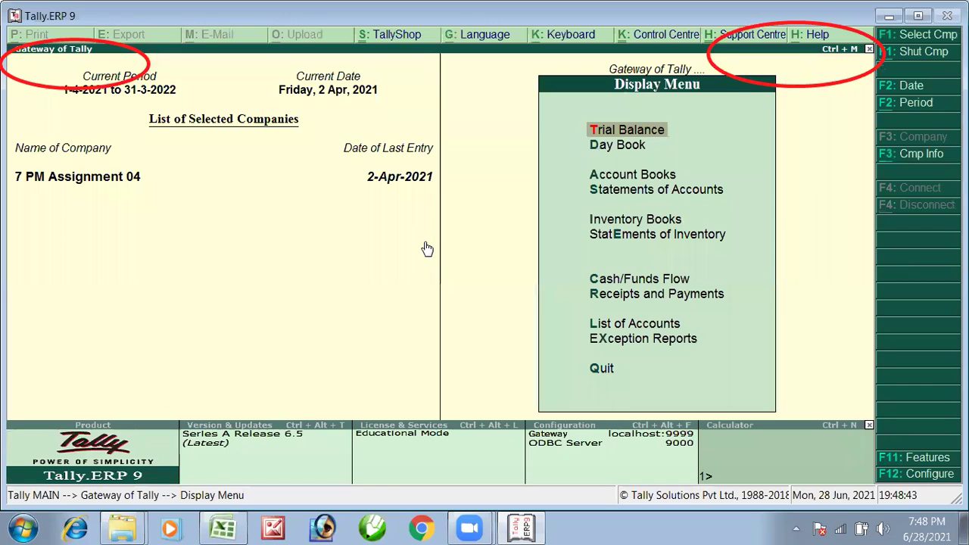
{"action": "key", "text": "d"}
{"action": "key", "text": "F2"}
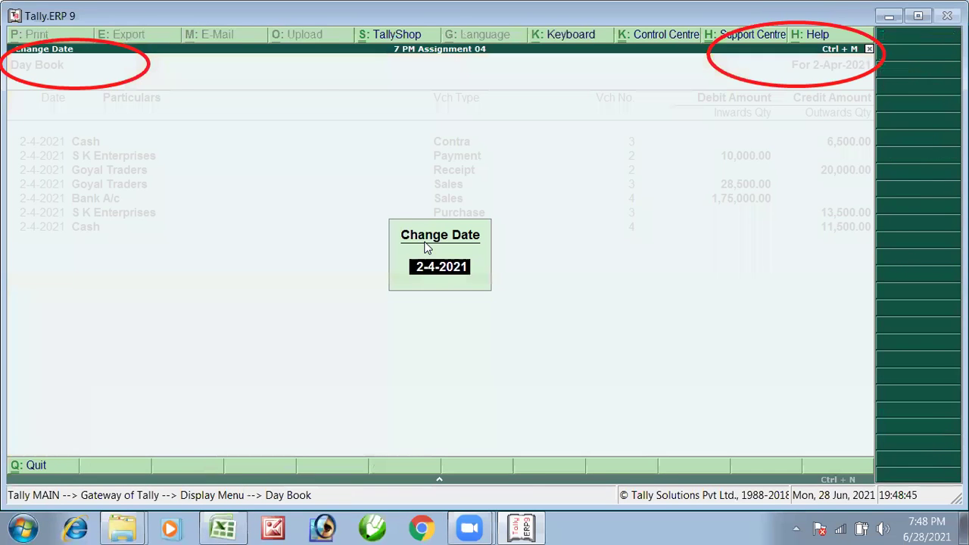
{"action": "key", "text": "Return"}
Review the vouchers of both dates in the Day Book and return to the Gateway of Tally
{"action": "key", "text": "Up"}
{"action": "key", "text": "Up"}
{"action": "key", "text": "Up"}
{"action": "key", "text": "Up"}
{"action": "key", "text": "Up"}
{"action": "key", "text": "Up"}
{"action": "key", "text": "Up"}
{"action": "key", "text": "Up"}
{"action": "key", "text": "Down"}
{"action": "key", "text": "Down"}
{"action": "key", "text": "Down"}
{"action": "key", "text": "Down"}
{"action": "key", "text": "Down"}
{"action": "key", "text": "Down"}
{"action": "key", "text": "Down"}
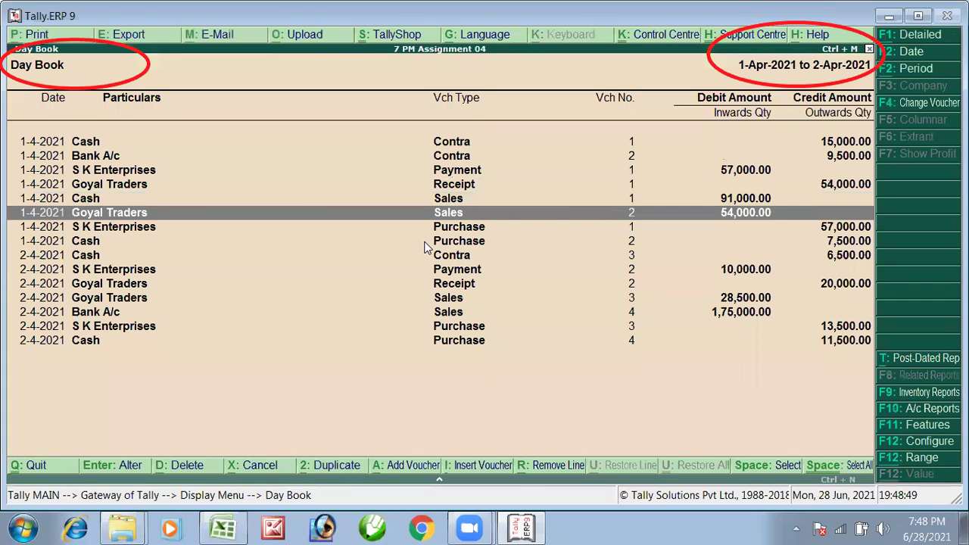
{"action": "key", "text": "Down"}
{"action": "key", "text": "Down"}
{"action": "key", "text": "Down"}
{"action": "key", "text": "Down"}
{"action": "key", "text": "Down"}
{"action": "key", "text": "Down"}
{"action": "key", "text": "Down"}
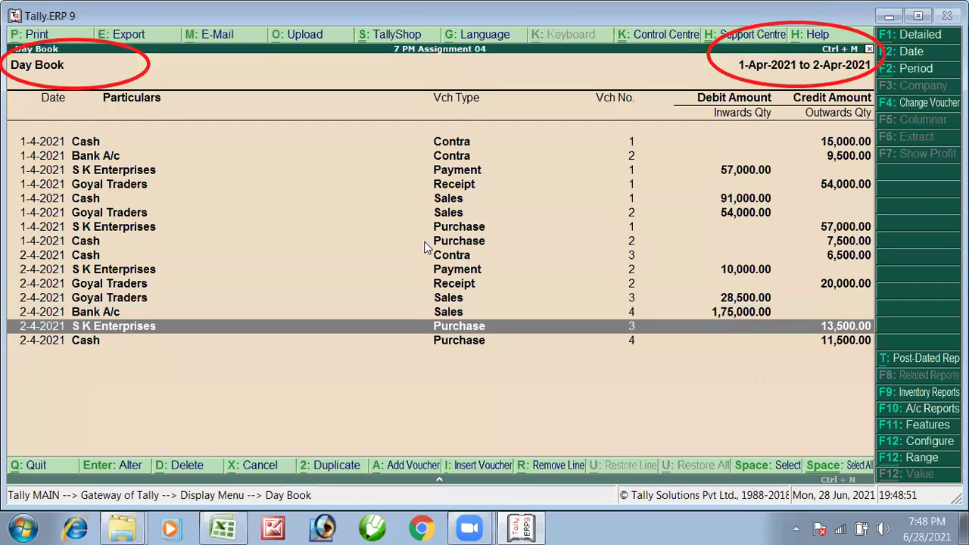
{"action": "key", "text": "Escape"}
{"action": "key", "text": "Escape"}
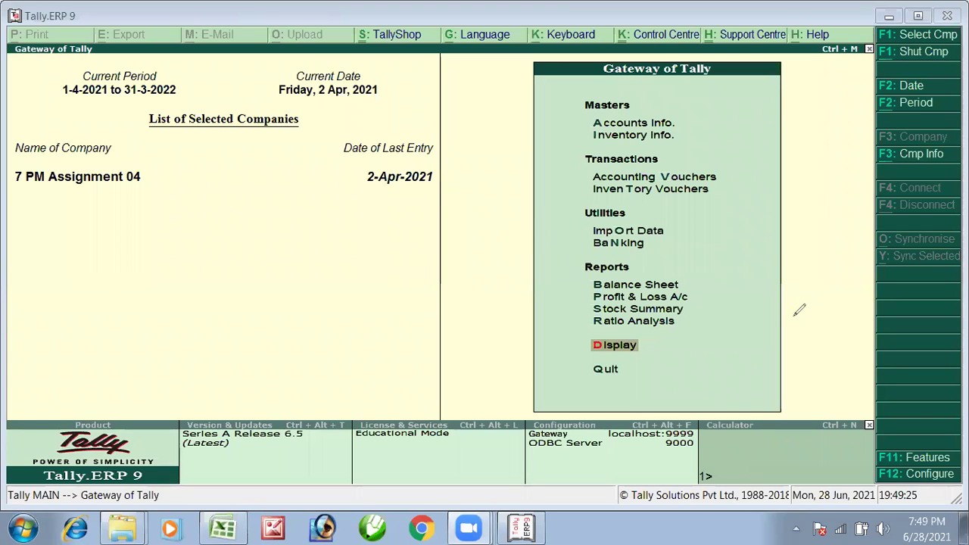
{"action": "key", "text": "Up"}
{"action": "key", "text": "Up"}
{"action": "key", "text": "Up"}
{"action": "key", "text": "Up"}
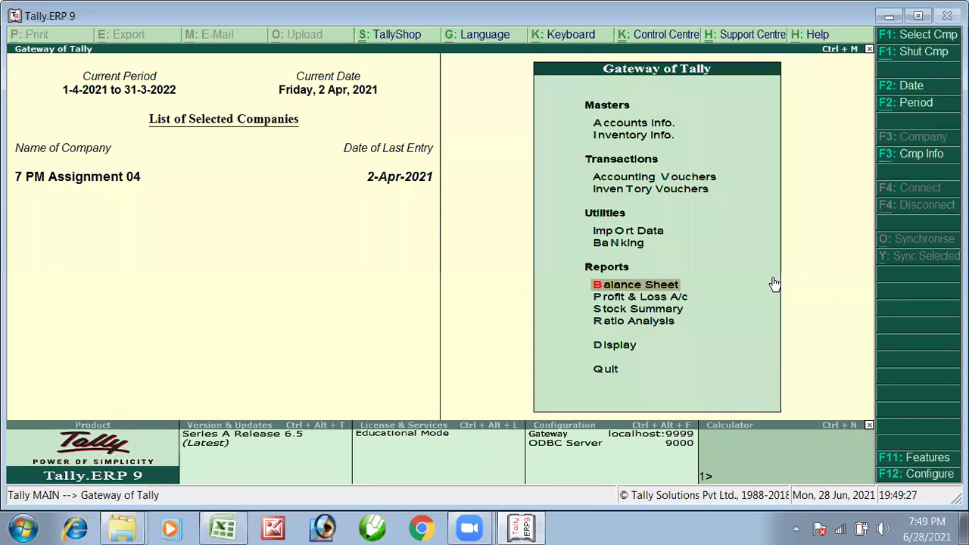
{"action": "key", "text": "Down"}
{"action": "key", "text": "Down"}
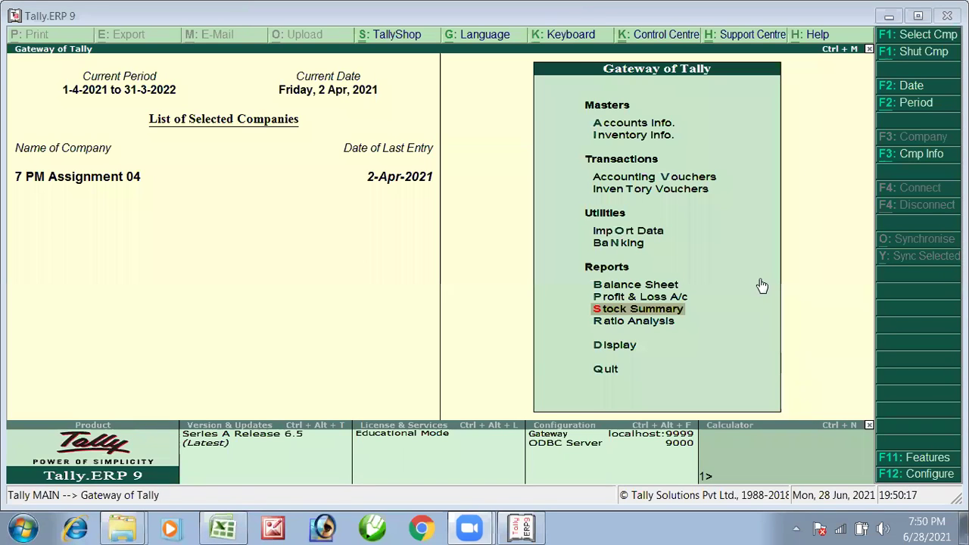
Open the Display menu from the Gateway of Tally and go to Statements of Accounts
{"action": "key", "text": "Down"}
{"action": "key", "text": "Down"}
{"action": "key", "text": "Down"}
{"action": "key", "text": "Down"}
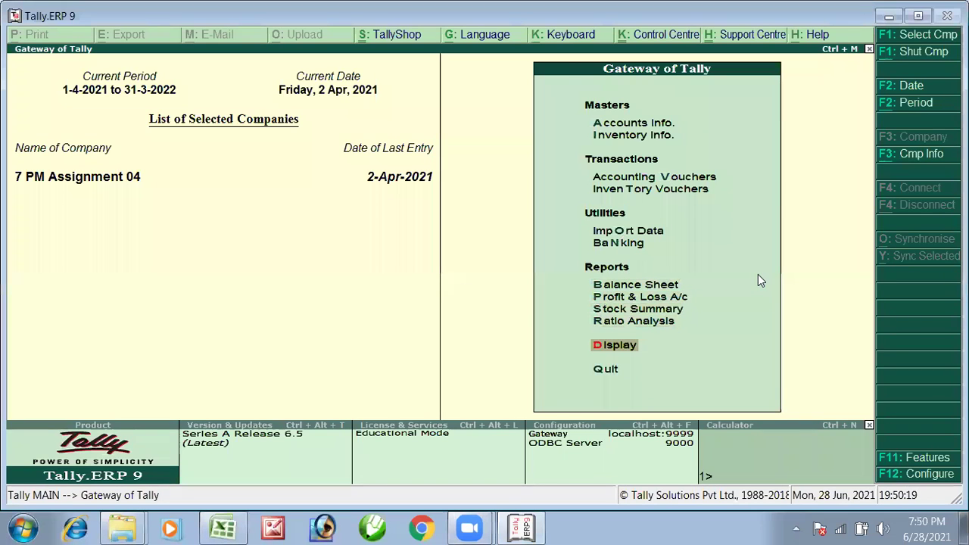
{"action": "key", "text": "Return"}
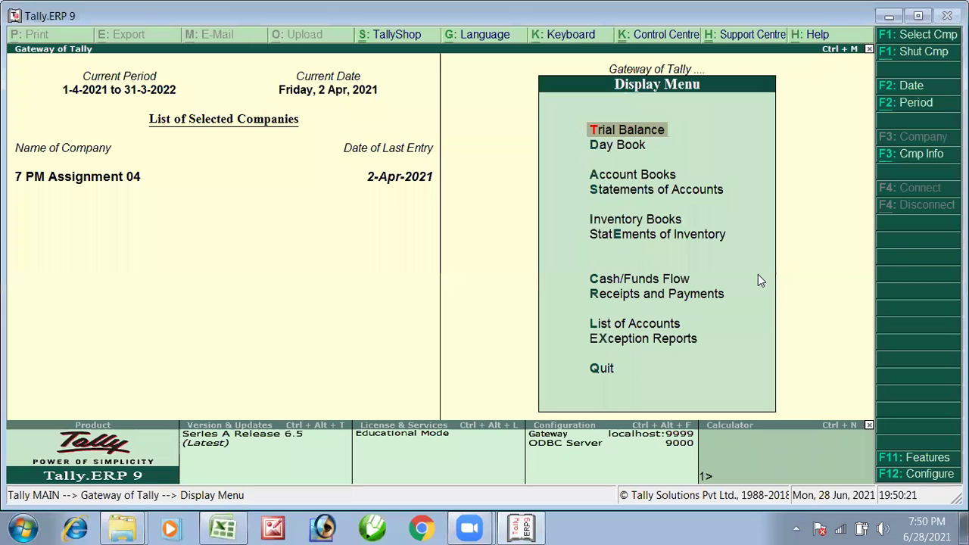
{"action": "key", "text": "Down"}
{"action": "key", "text": "Down"}
{"action": "key", "text": "Down"}
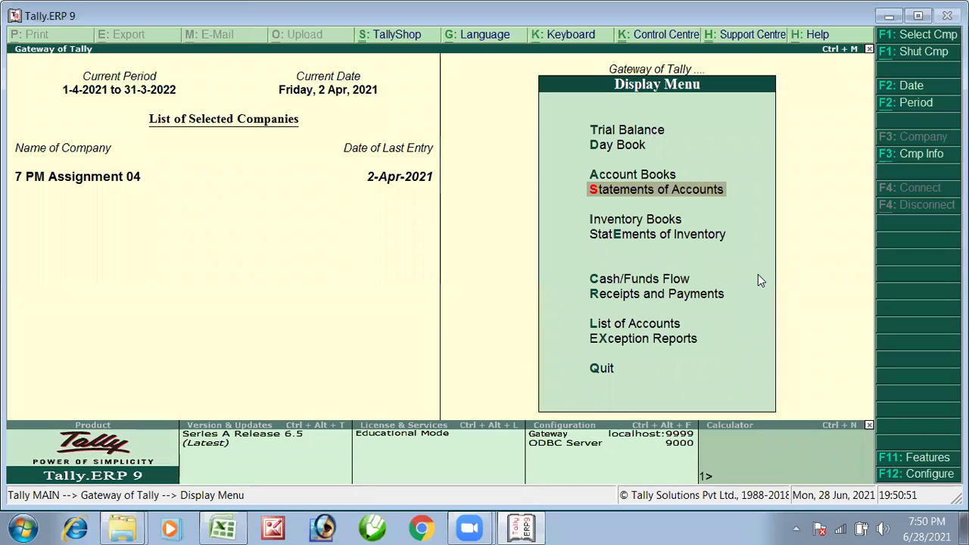
{"action": "key", "text": "Down"}
{"action": "key", "text": "Up"}
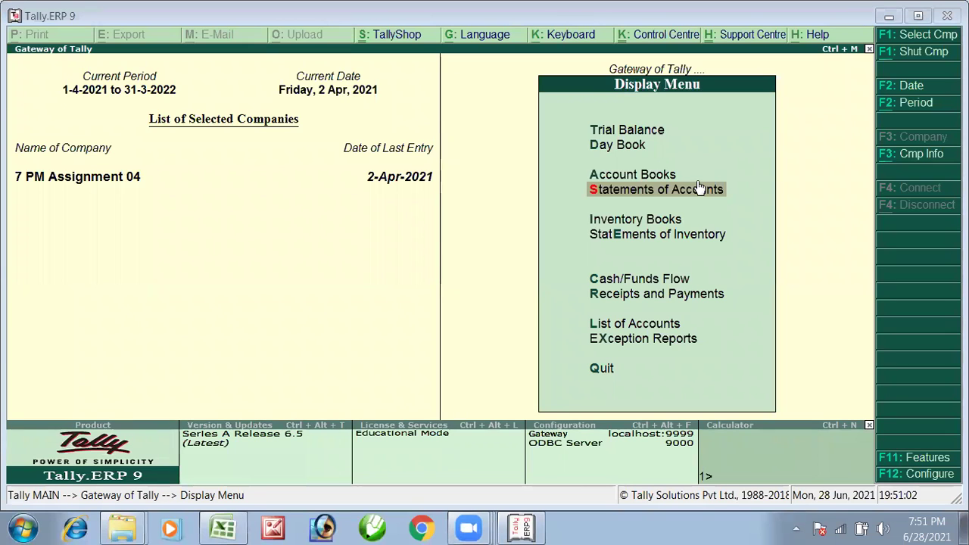
Frame Statements of Accounts with a red box and open its Statistics report
{"action": "left_click_drag", "start_coordinate": [554, 178], "coordinate": [587, 186]}
{"action": "left_click_drag", "start_coordinate": [711, 199], "coordinate": [762, 204]}
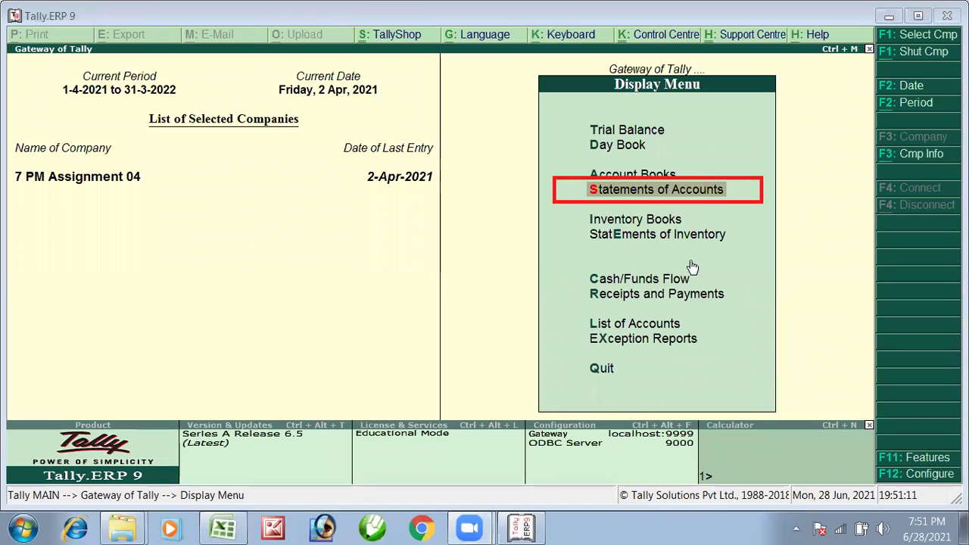
{"action": "left_click", "coordinate": [698, 194]}
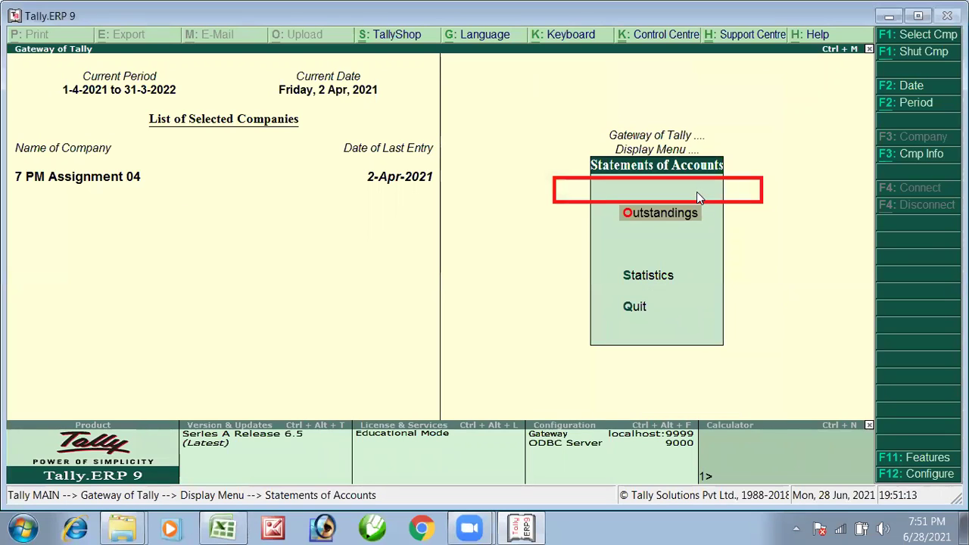
{"action": "key", "text": "Down"}
{"action": "key", "text": "Down"}
{"action": "key", "text": "Up"}
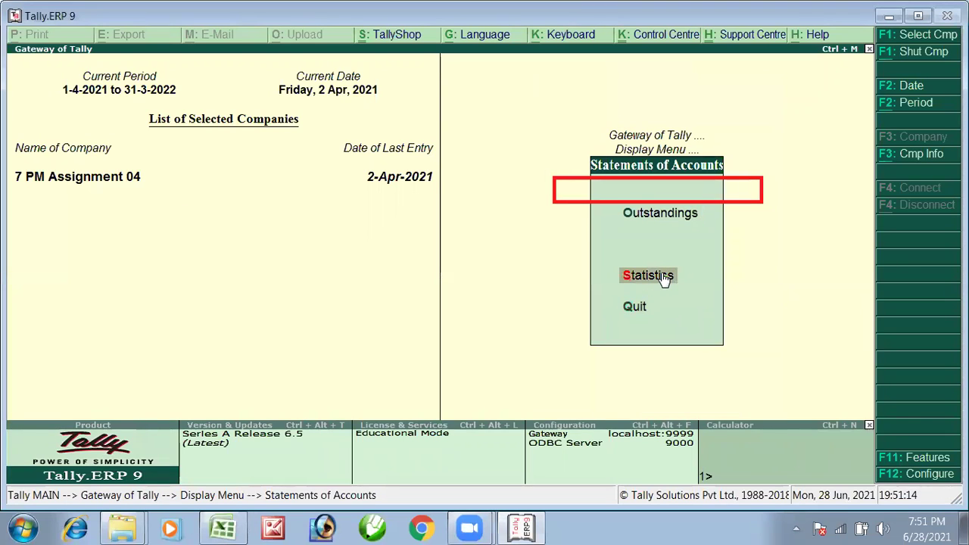
{"action": "left_click", "coordinate": [663, 277]}
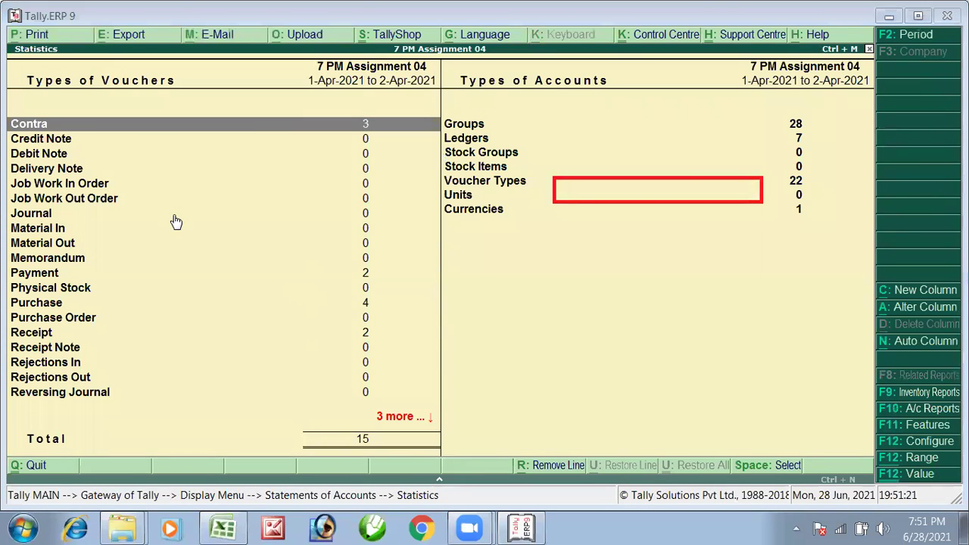
Look through the types of vouchers in the Statistics report from Contra to Journal and return to Contra
{"action": "key", "text": "Down"}
{"action": "key", "text": "Down"}
{"action": "key", "text": "Down"}
{"action": "key", "text": "Down"}
{"action": "key", "text": "Down"}
{"action": "key", "text": "Down"}
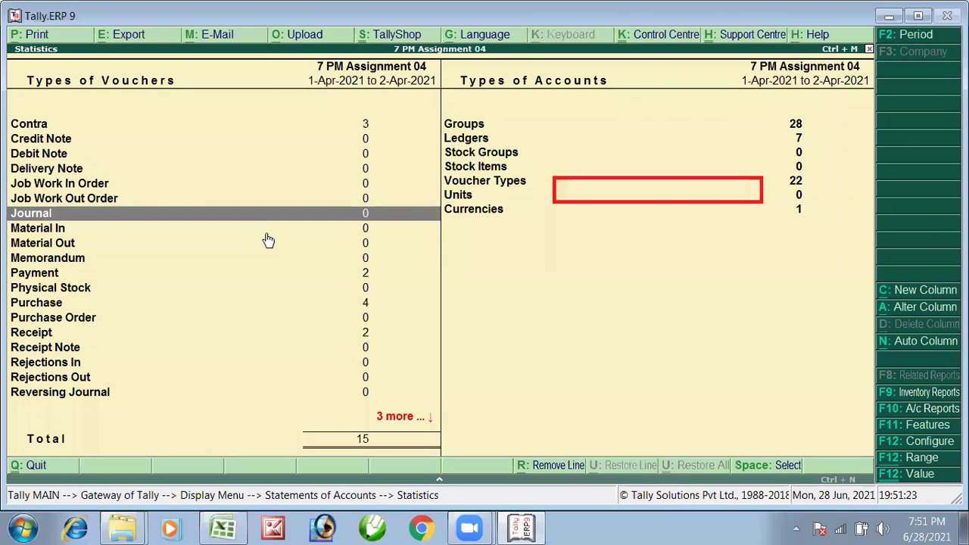
{"action": "key", "text": "Up"}
{"action": "key", "text": "Up"}
{"action": "key", "text": "Up"}
{"action": "key", "text": "Up"}
{"action": "key", "text": "Up"}
{"action": "key", "text": "Up"}
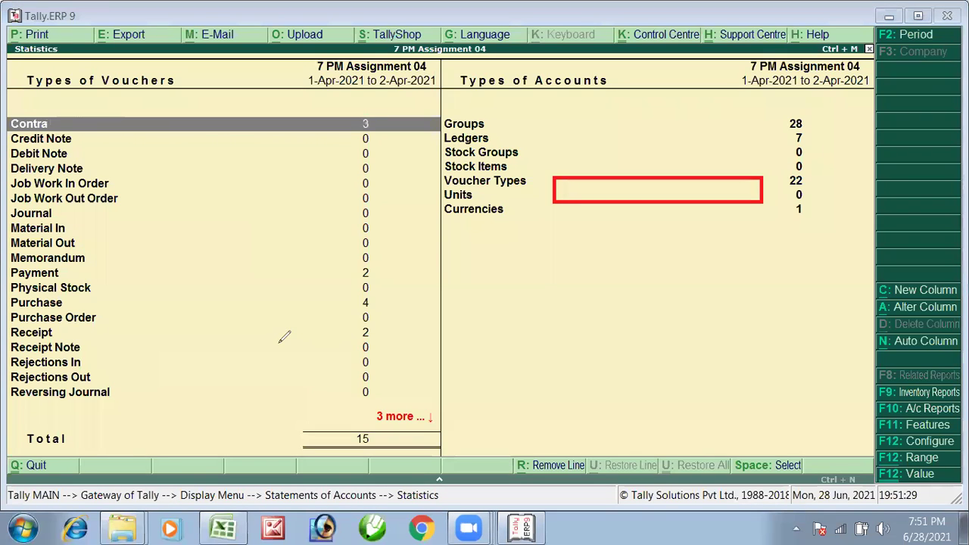
Point arrows at the Contra, Purchase, Payment and Receipt voucher counts, and clear the markings
{"action": "mouse_move", "coordinate": [68, 124]}
{"action": "left_mouse_down"}
{"action": "mouse_move", "coordinate": [218, 141]}
{"action": "mouse_move", "coordinate": [346, 125]}
{"action": "left_mouse_up"}
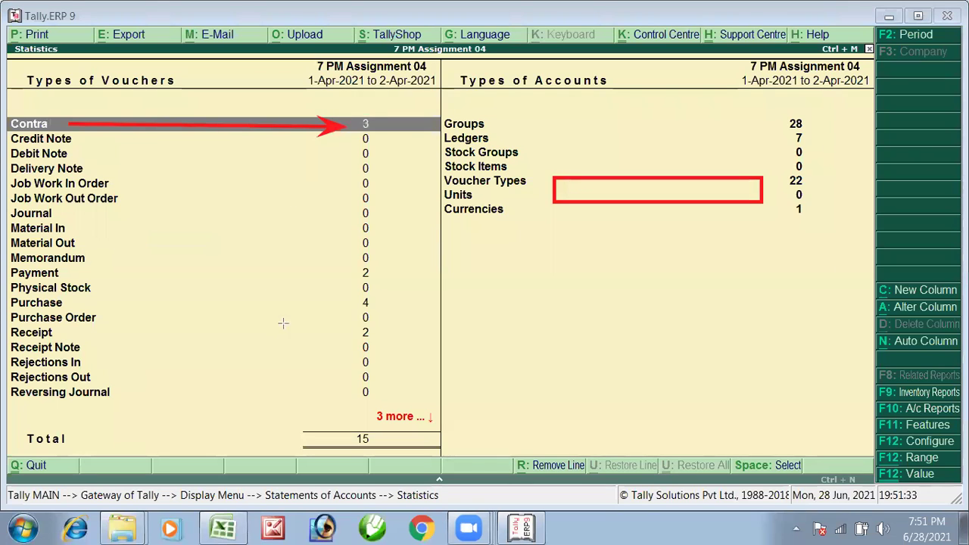
{"action": "mouse_move", "coordinate": [76, 301]}
{"action": "left_mouse_down"}
{"action": "mouse_move", "coordinate": [248, 315]}
{"action": "mouse_move", "coordinate": [353, 303]}
{"action": "left_mouse_up"}
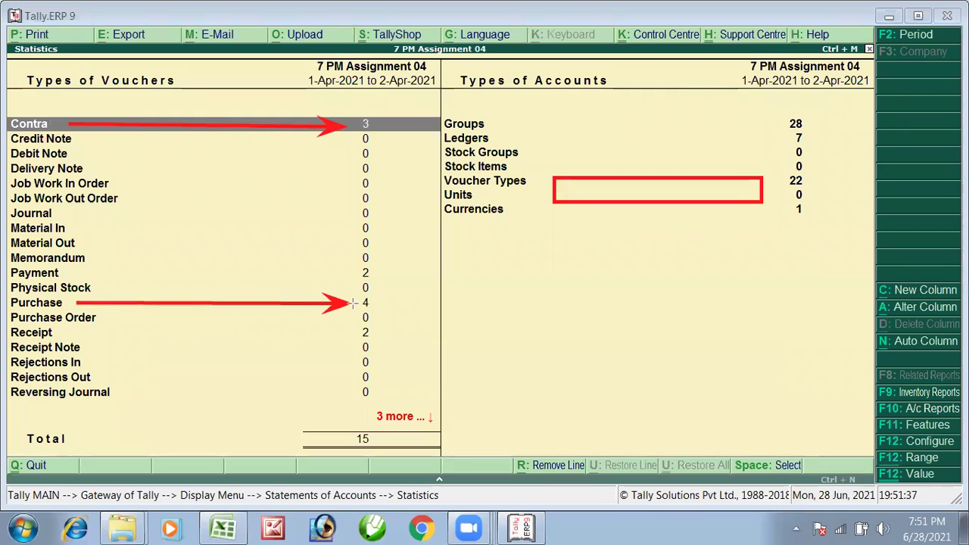
{"action": "mouse_move", "coordinate": [65, 271]}
{"action": "left_mouse_down"}
{"action": "mouse_move", "coordinate": [327, 282]}
{"action": "mouse_move", "coordinate": [337, 274]}
{"action": "left_mouse_up"}
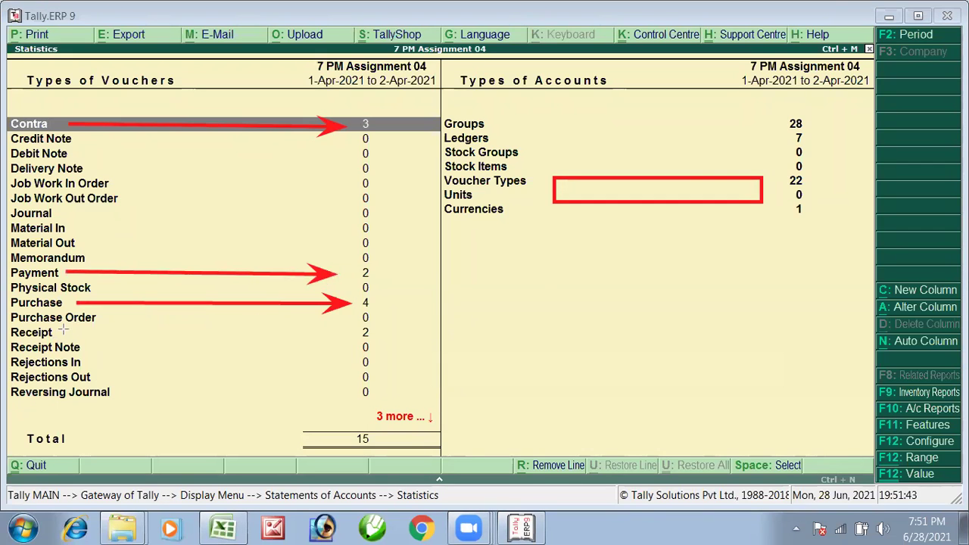
{"action": "left_click_drag", "start_coordinate": [65, 331], "coordinate": [353, 332]}
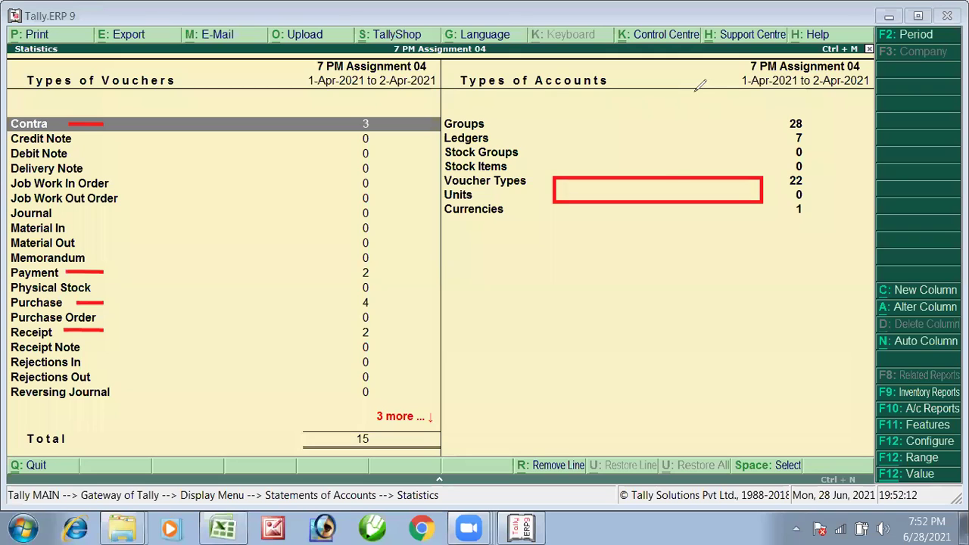
{"action": "key", "text": "e"}
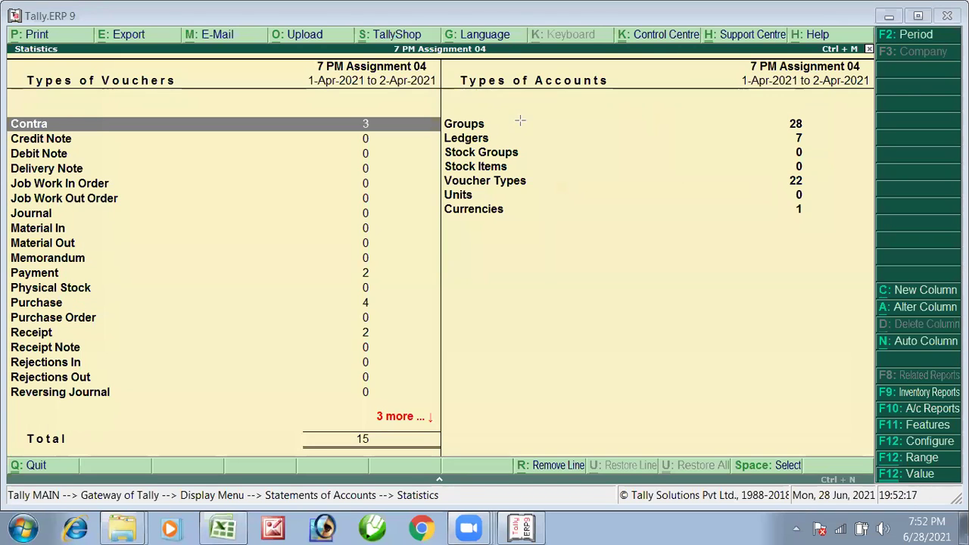
Point arrows at the counts of Groups, Voucher Types and Ledgers under Types of Accounts
{"action": "left_click_drag", "start_coordinate": [499, 123], "coordinate": [762, 125]}
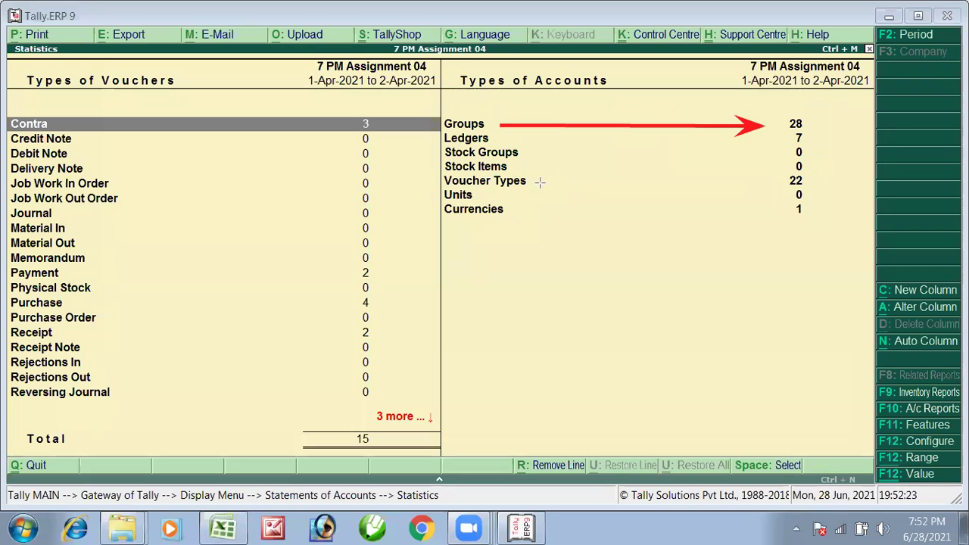
{"action": "left_click_drag", "start_coordinate": [533, 182], "coordinate": [728, 191]}
{"action": "left_click_drag", "start_coordinate": [787, 193], "coordinate": [780, 183]}
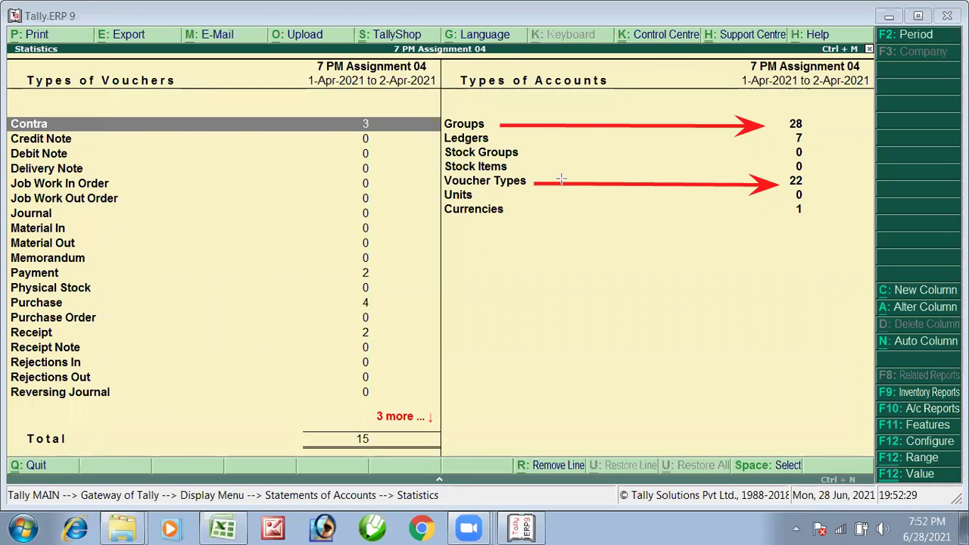
{"action": "mouse_move", "coordinate": [510, 137]}
{"action": "left_mouse_down"}
{"action": "mouse_move", "coordinate": [705, 146]}
{"action": "mouse_move", "coordinate": [789, 138]}
{"action": "left_mouse_up"}
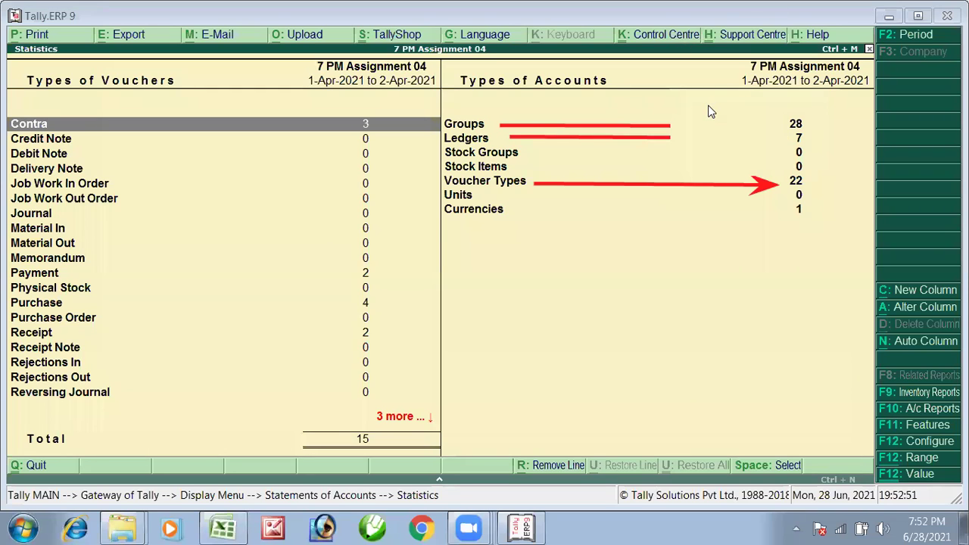
View the list of ledgers from the Statistics report's Ledgers entry and return to the Gateway of Tally
{"action": "key", "text": "Right"}
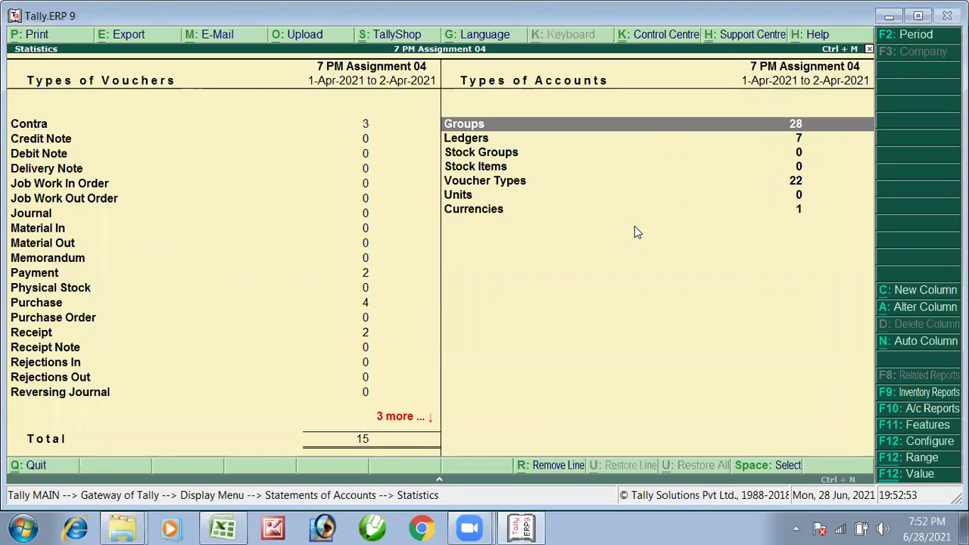
{"action": "key", "text": "Down"}
{"action": "key", "text": "Return"}
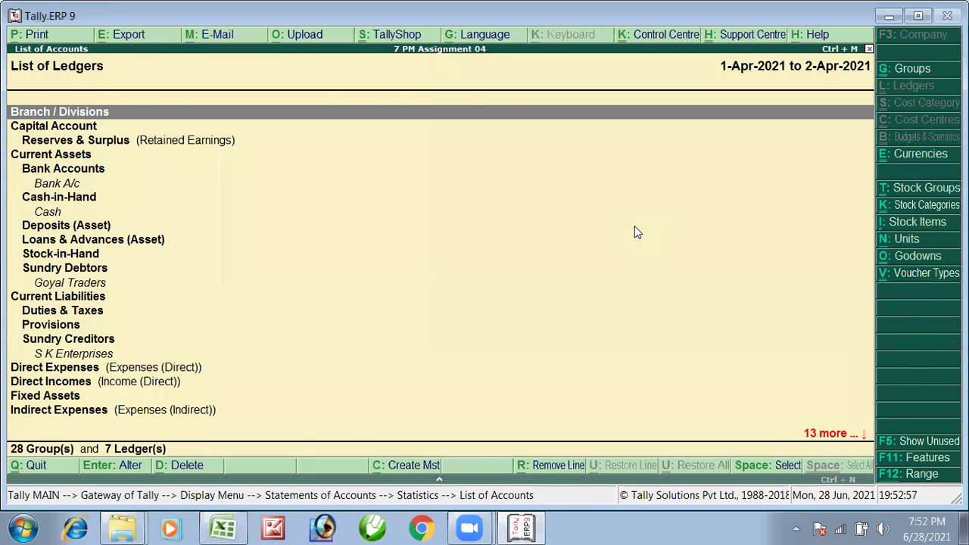
{"action": "key", "text": "Escape"}
{"action": "key", "text": "Escape"}
{"action": "key", "text": "Escape"}
{"action": "key", "text": "Escape"}
{"action": "key", "text": "Escape"}
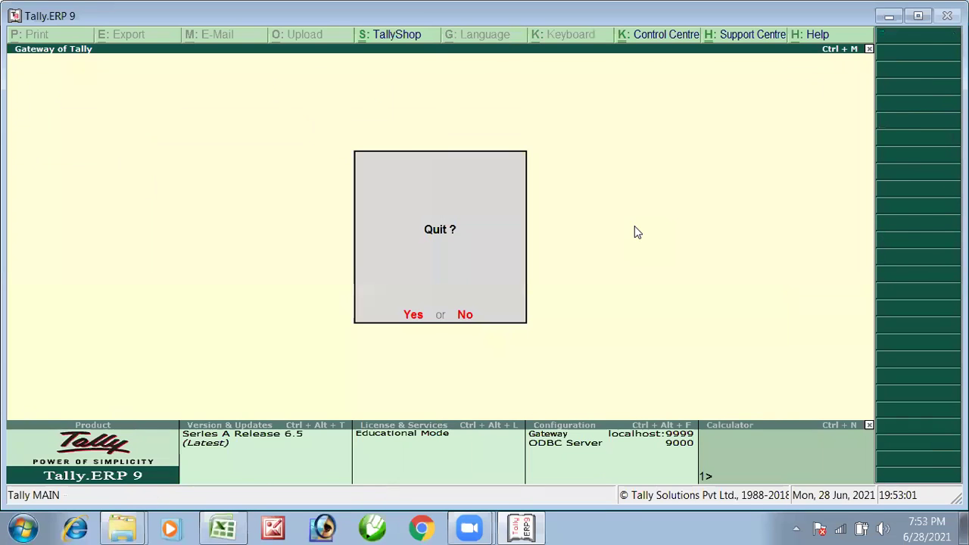
{"action": "key", "text": "Escape"}
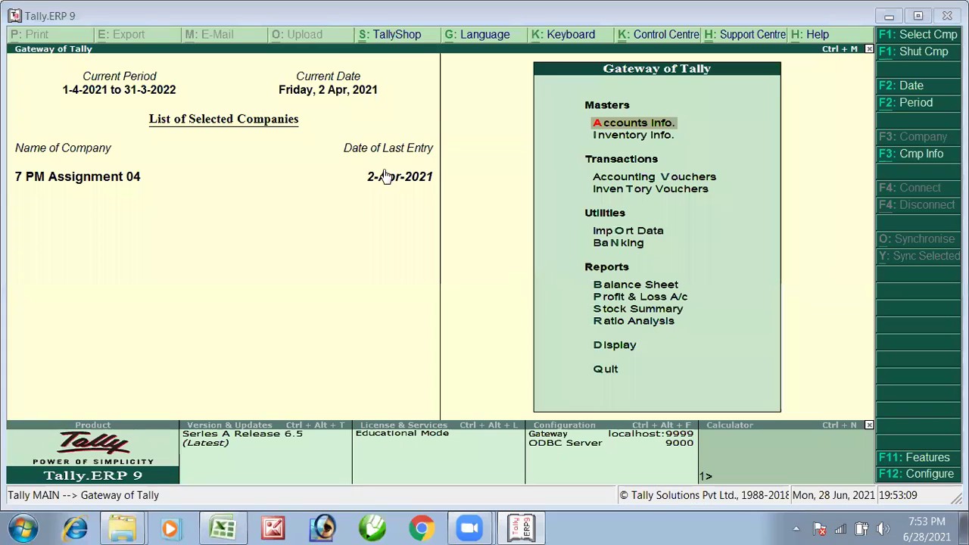
Open the Trial Balance from the Display menu and show it in detailed form
{"action": "key", "text": "Down"}
{"action": "key", "text": "Down"}
{"action": "key", "text": "Down"}
{"action": "key", "text": "Down"}
{"action": "key", "text": "Down"}
{"action": "key", "text": "Down"}
{"action": "key", "text": "Down"}
{"action": "key", "text": "Down"}
{"action": "key", "text": "Down"}
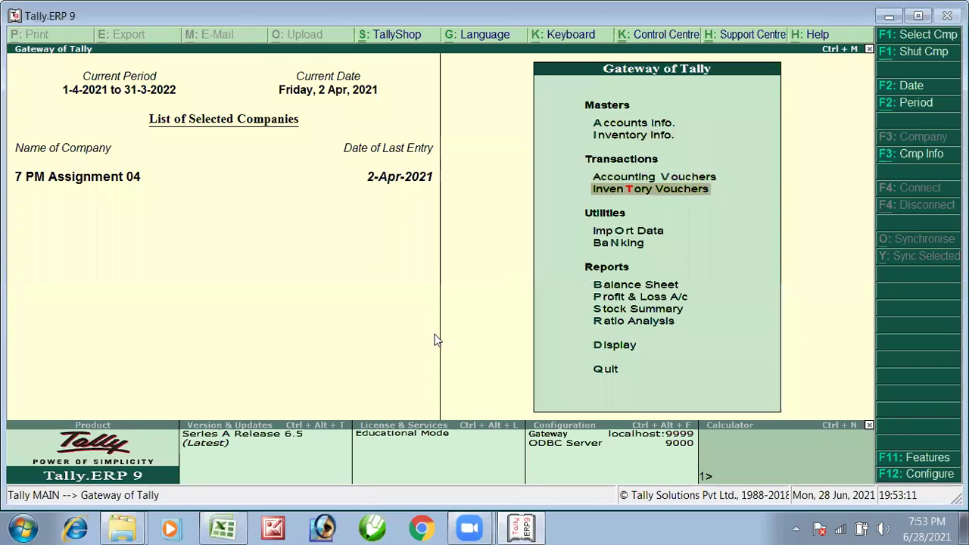
{"action": "key", "text": "Down"}
{"action": "key", "text": "Return"}
{"action": "key", "text": "Down"}
{"action": "key", "text": "Up"}
{"action": "key", "text": "Return"}
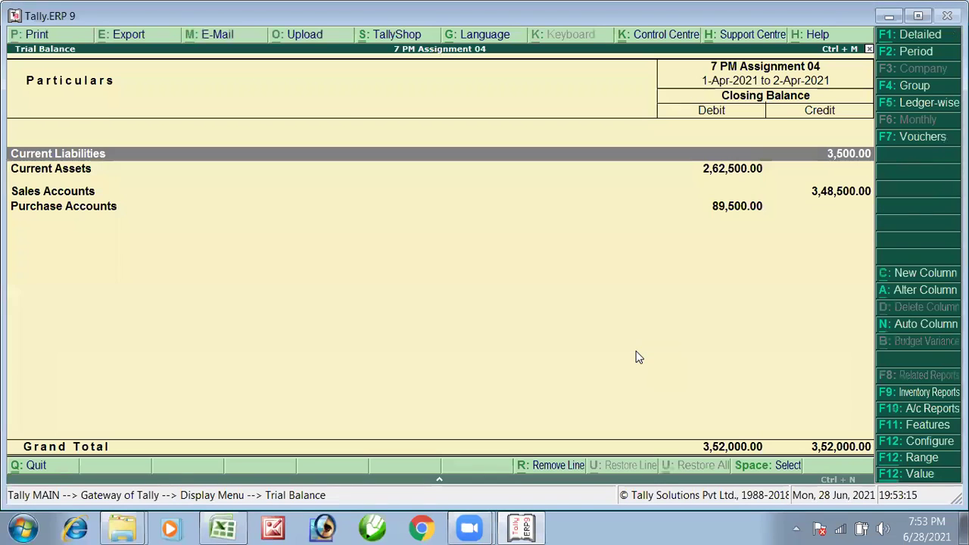
{"action": "key", "text": "alt+F1"}
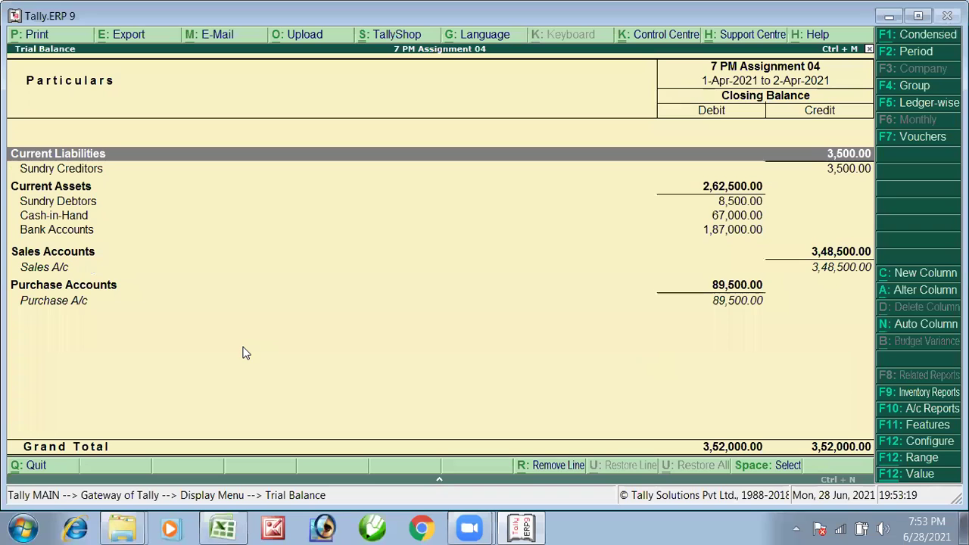
Drill down from Bank Accounts in the Trial Balance to the April vouchers of Bank A/c
{"action": "key", "text": "Down"}
{"action": "key", "text": "Down"}
{"action": "key", "text": "Down"}
{"action": "key", "text": "Down"}
{"action": "key", "text": "Down"}
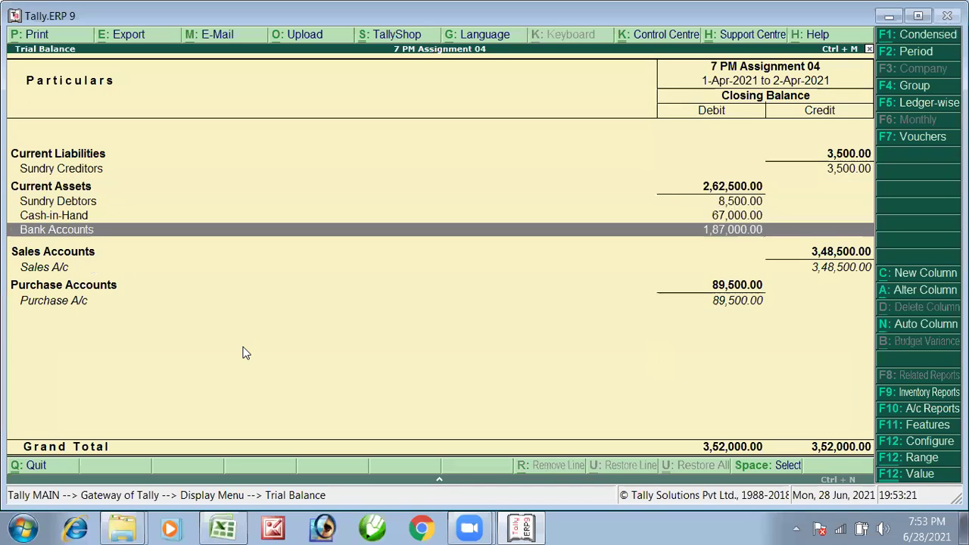
{"action": "key", "text": "Return"}
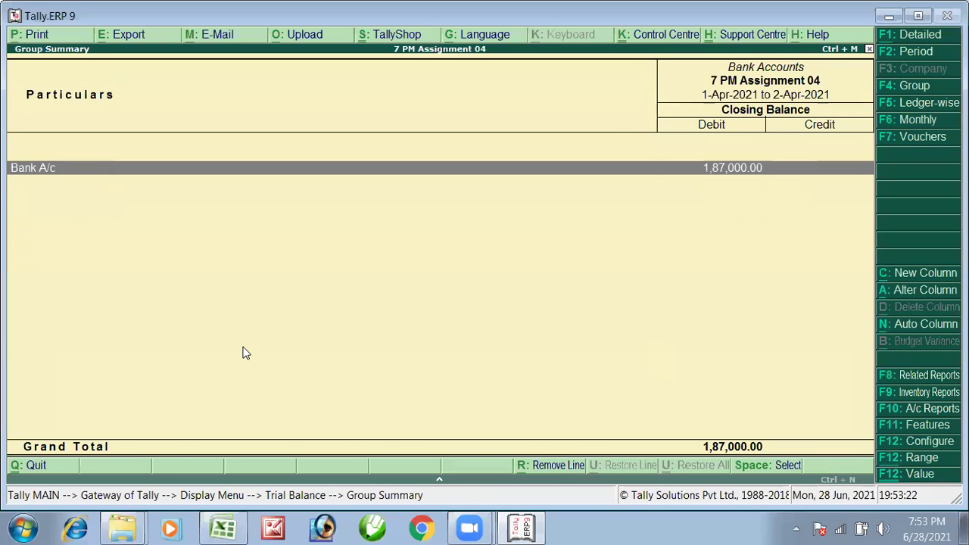
{"action": "key", "text": "Return"}
{"action": "key", "text": "Return"}
Review the Contra and Sales entries among the Bank A/c ledger vouchers
{"action": "key", "text": "Down"}
{"action": "key", "text": "Down"}
{"action": "key", "text": "Down"}
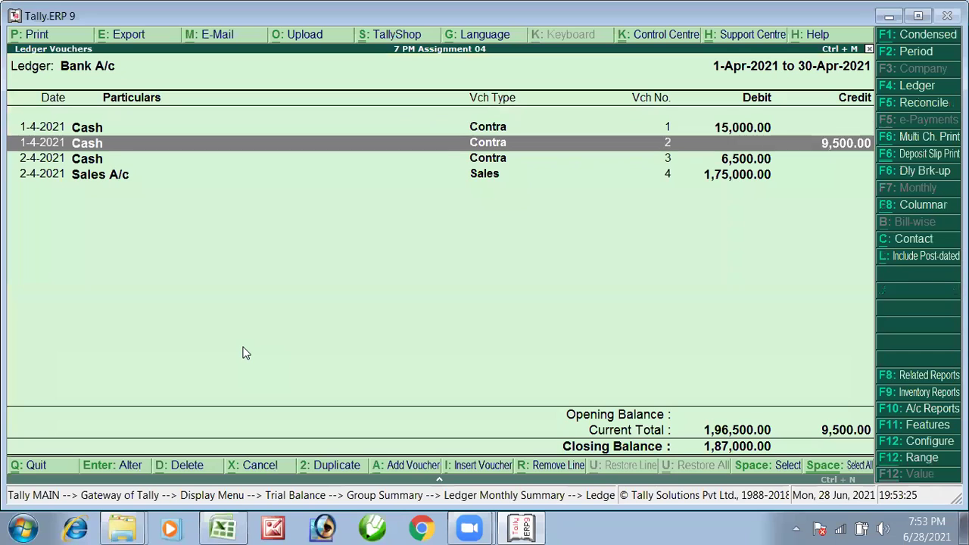
{"action": "key", "text": "Up"}
{"action": "key", "text": "Up"}
{"action": "key", "text": "Up"}
{"action": "key", "text": "Down"}
{"action": "key", "text": "Down"}
{"action": "key", "text": "Down"}
{"action": "key", "text": "Up"}
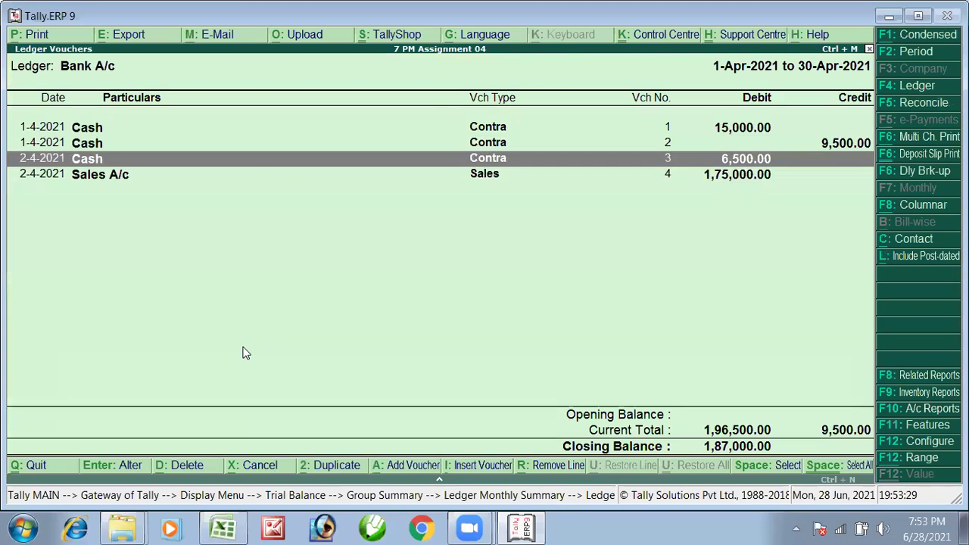
Leave the Bank A/c vouchers, reopen the Trial Balance and show it in detailed form
{"action": "key", "text": "Escape"}
{"action": "key", "text": "Escape"}
{"action": "key", "text": "Escape"}
{"action": "key", "text": "Escape"}
{"action": "key", "text": "Down"}
{"action": "key", "text": "Up"}
{"action": "key", "text": "Return"}
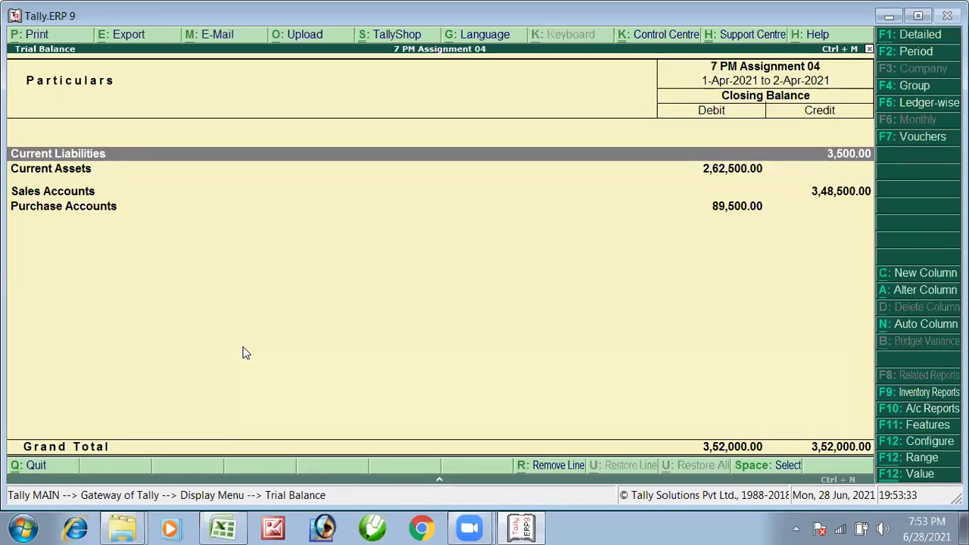
{"action": "key", "text": "alt+F1"}
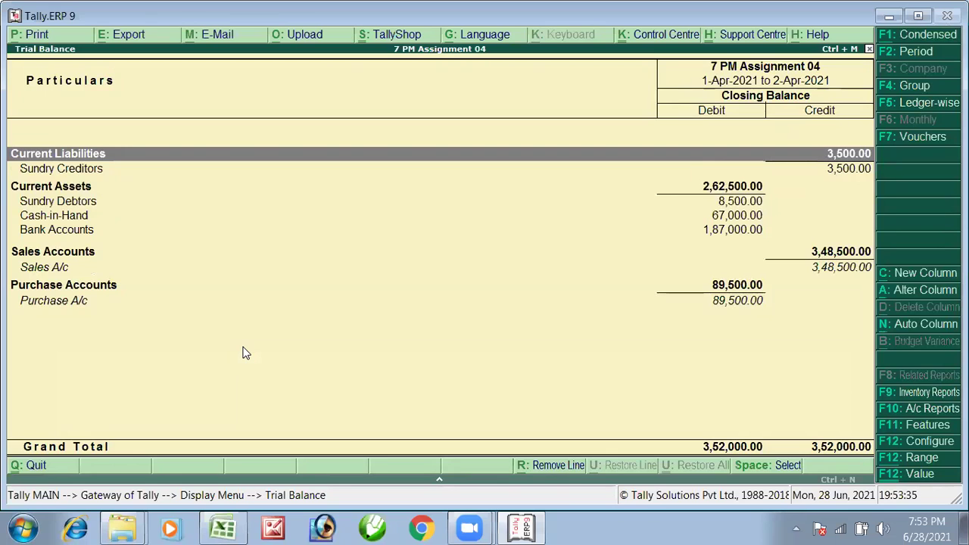
Open the Bank Accounts group again and drill down through Bank A/c to its April ledger vouchers
{"action": "key", "text": "Down"}
{"action": "key", "text": "Down"}
{"action": "key", "text": "Down"}
{"action": "key", "text": "Down"}
{"action": "key", "text": "Down"}
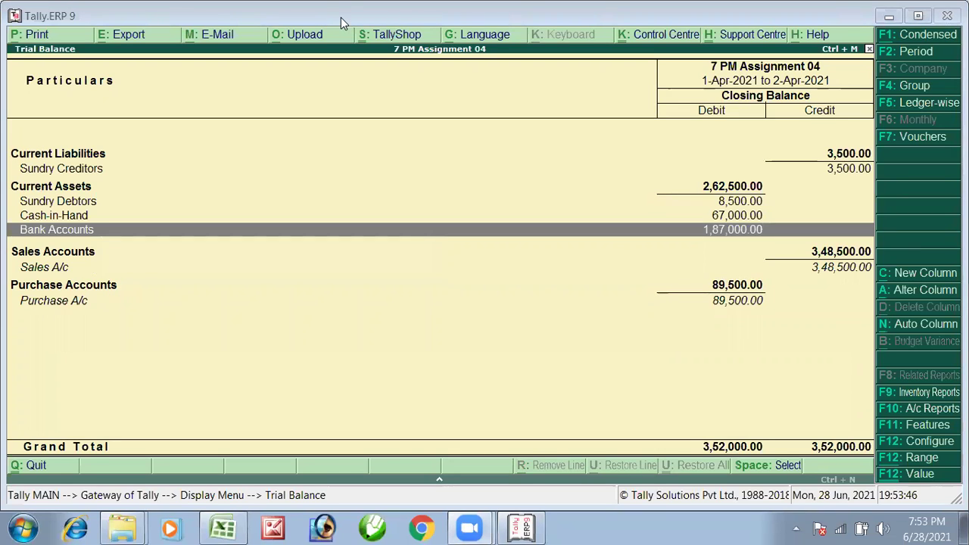
{"action": "left_click", "coordinate": [631, 237]}
{"action": "left_click", "coordinate": [631, 237]}
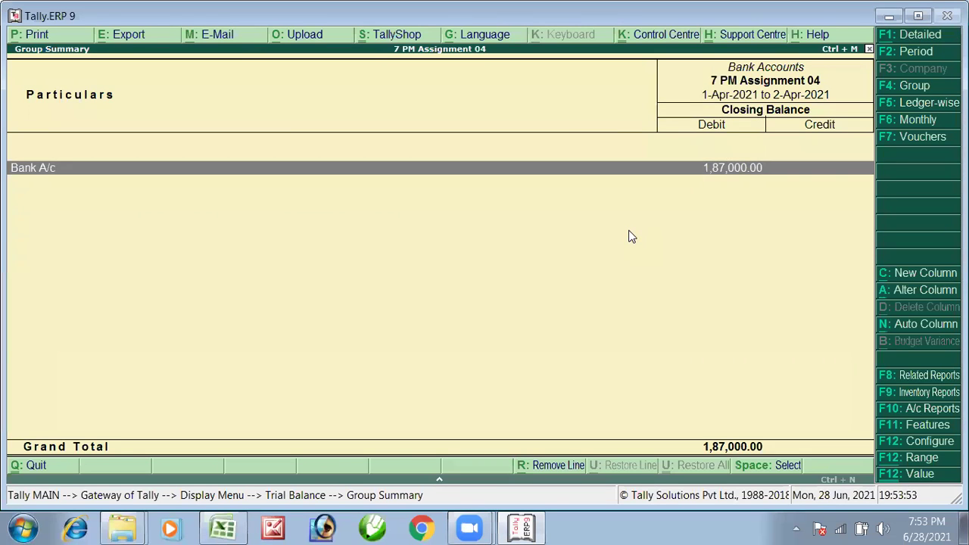
{"action": "key", "text": "Return"}
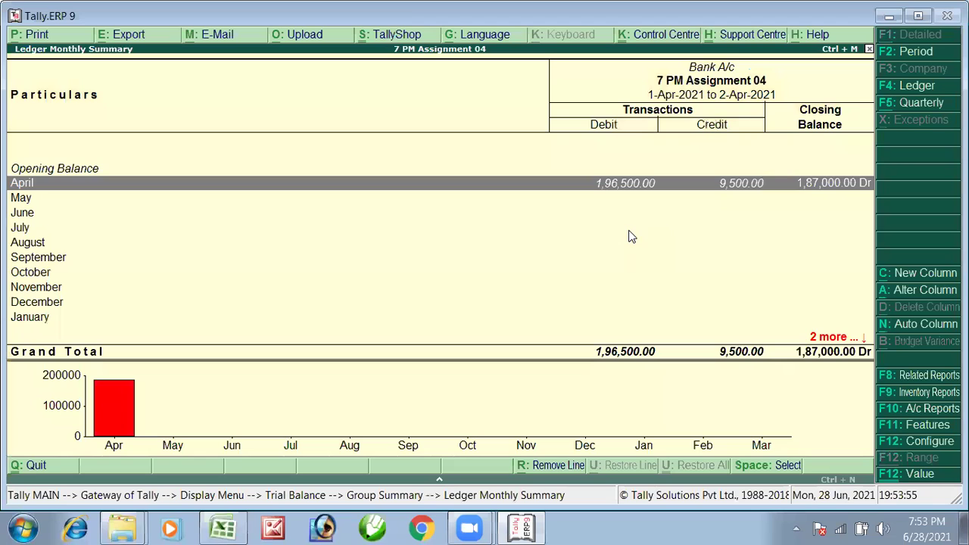
{"action": "key", "text": "Return"}
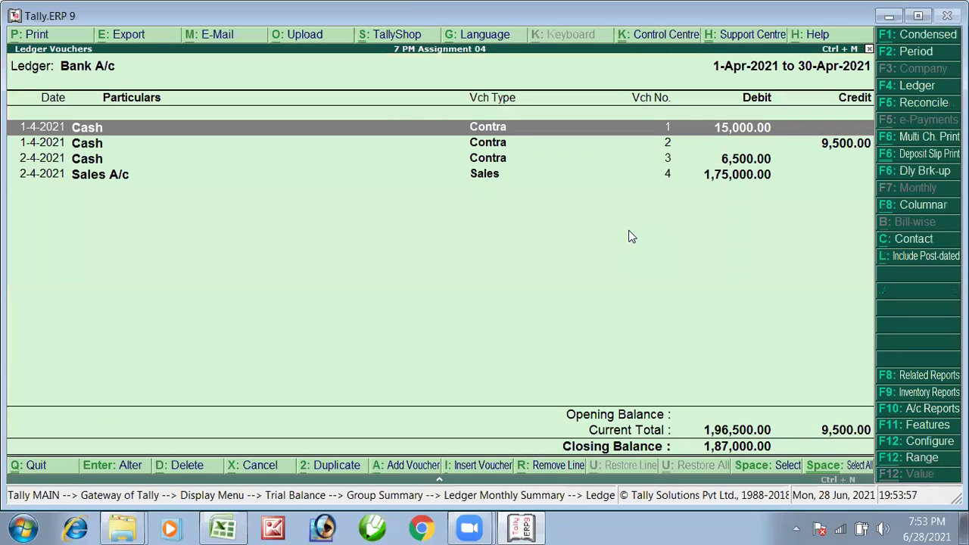
Go through the April ledger vouchers of Bank A/c and open Sales voucher No. 4 for alteration
{"action": "key", "text": "Down"}
{"action": "key", "text": "Down"}
{"action": "key", "text": "Down"}
{"action": "key", "text": "Up"}
{"action": "key", "text": "Up"}
{"action": "key", "text": "Up"}
{"action": "key", "text": "Down"}
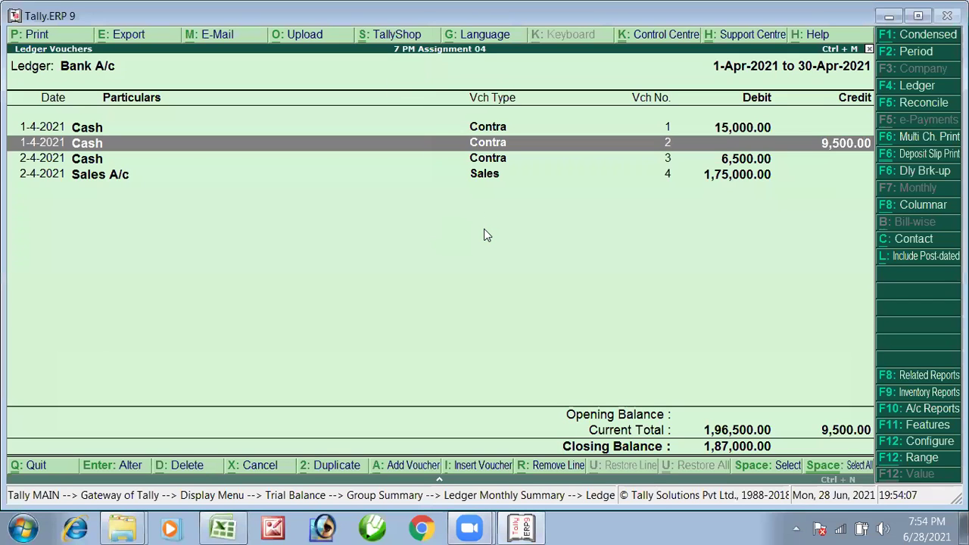
{"action": "key", "text": "Down"}
{"action": "key", "text": "Down"}
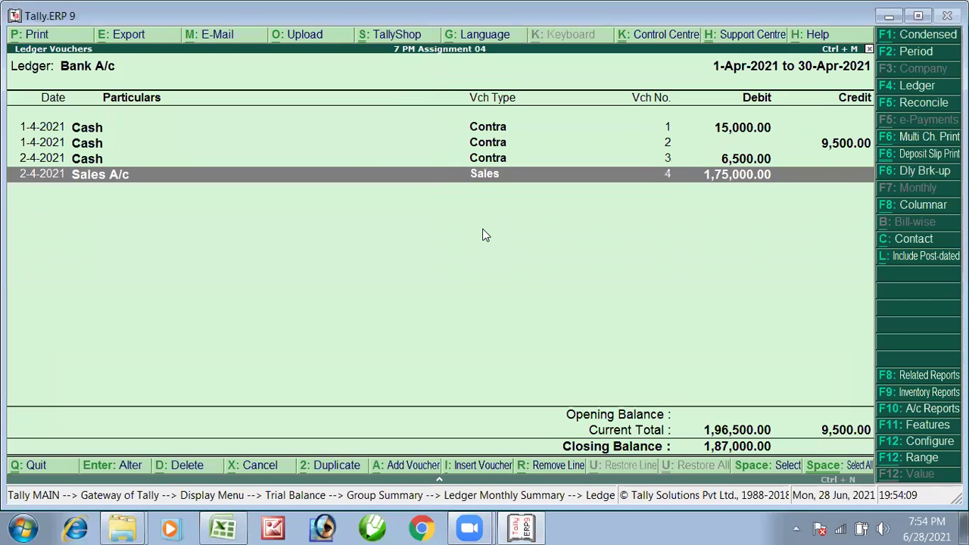
{"action": "left_click", "coordinate": [746, 187]}
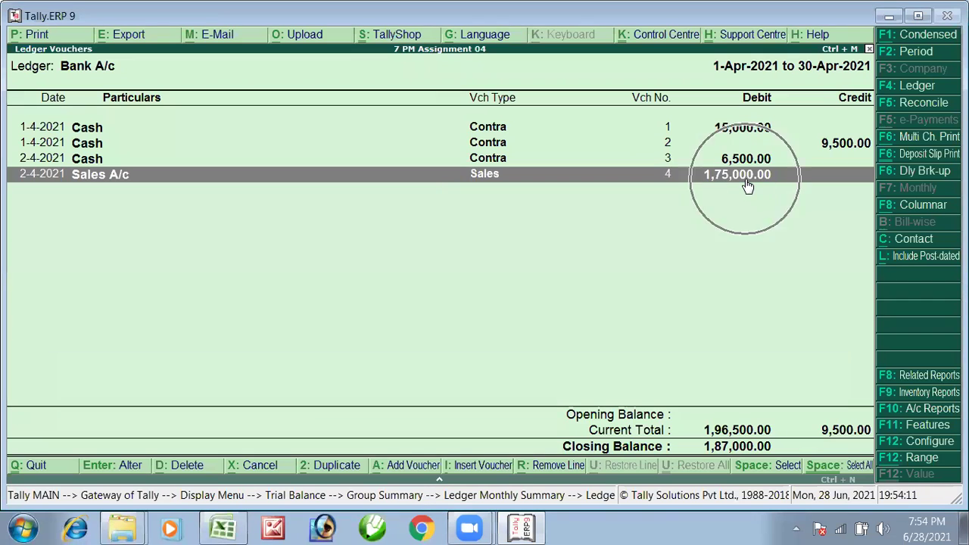
{"action": "double_click", "coordinate": [748, 186]}
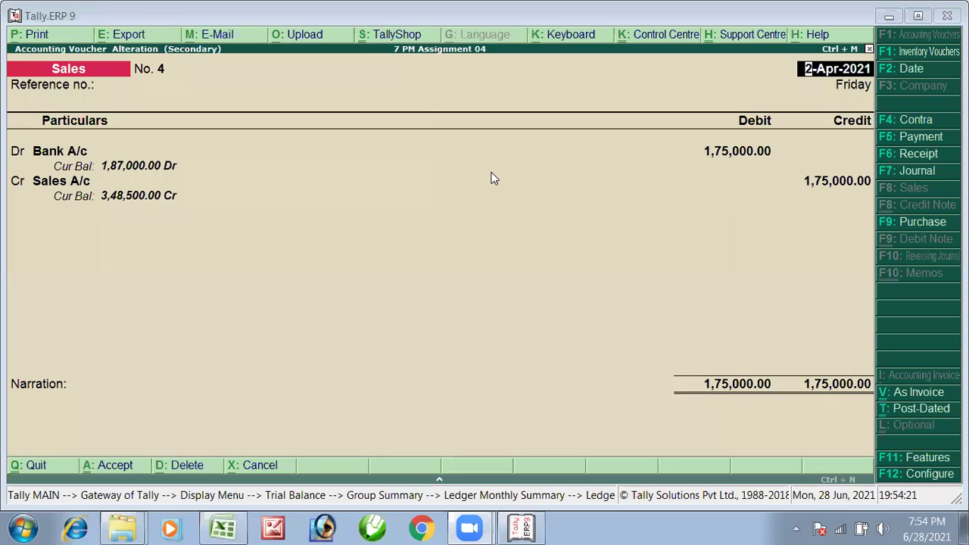
Set the Bank A/c debit amount in the Sales voucher to 17,500, passing its existing bank allocation
{"action": "left_click", "coordinate": [391, 150]}
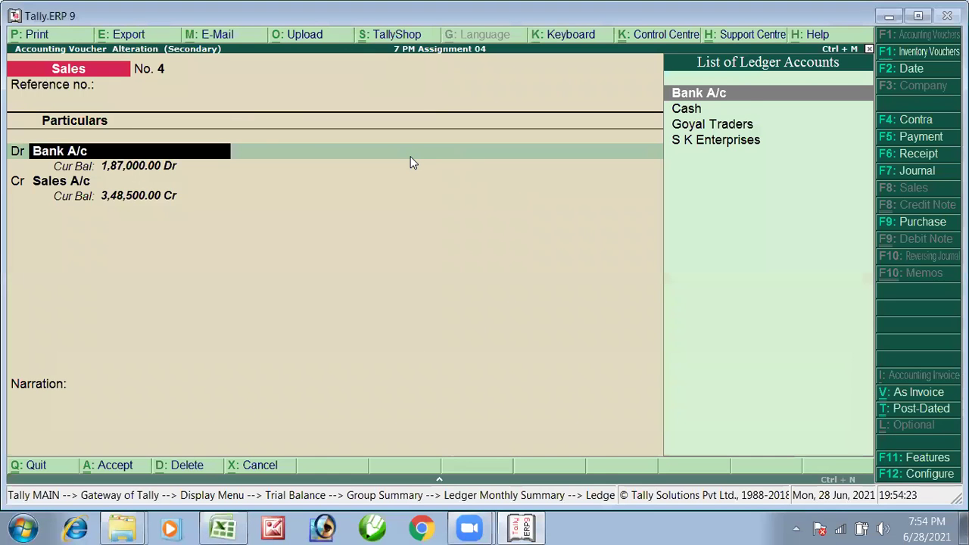
{"action": "key", "text": "Return"}
{"action": "key", "text": "Return"}
{"action": "key", "text": "Return"}
{"action": "key", "text": "Return"}
{"action": "key", "text": "Return"}
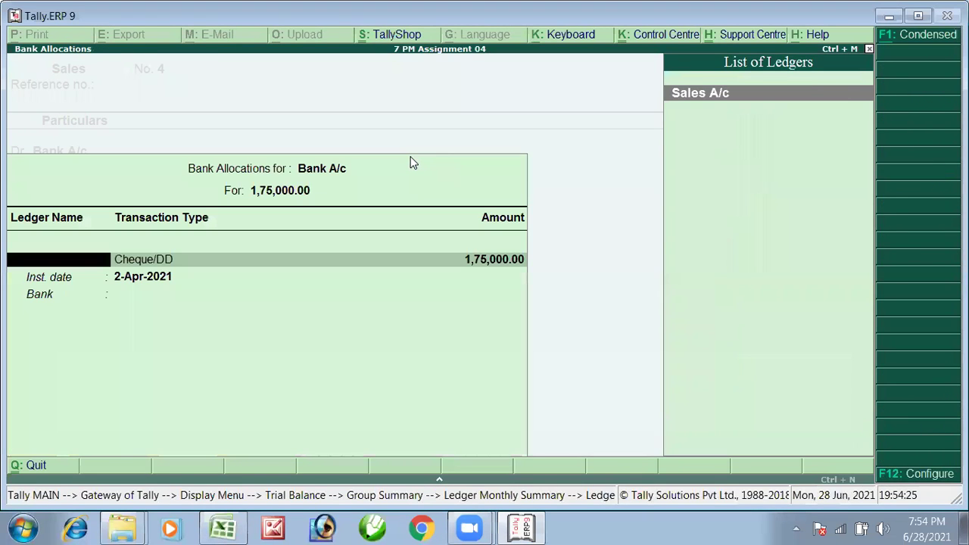
{"action": "key", "text": "Return"}
{"action": "type", "text": "7500"}
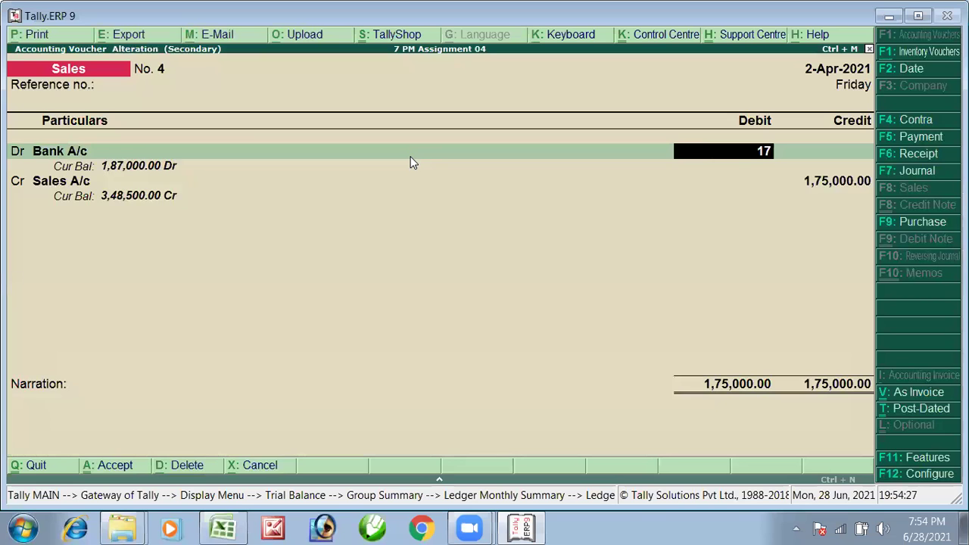
Complete the credit to Sales A/c and the Cheque/DD bank allocation for 17,500, and accept the altered Sales voucher
{"action": "key", "text": "Return"}
{"action": "key", "text": "Return"}
{"action": "key", "text": "Return"}
{"action": "key", "text": "Return"}
{"action": "key", "text": "Return"}
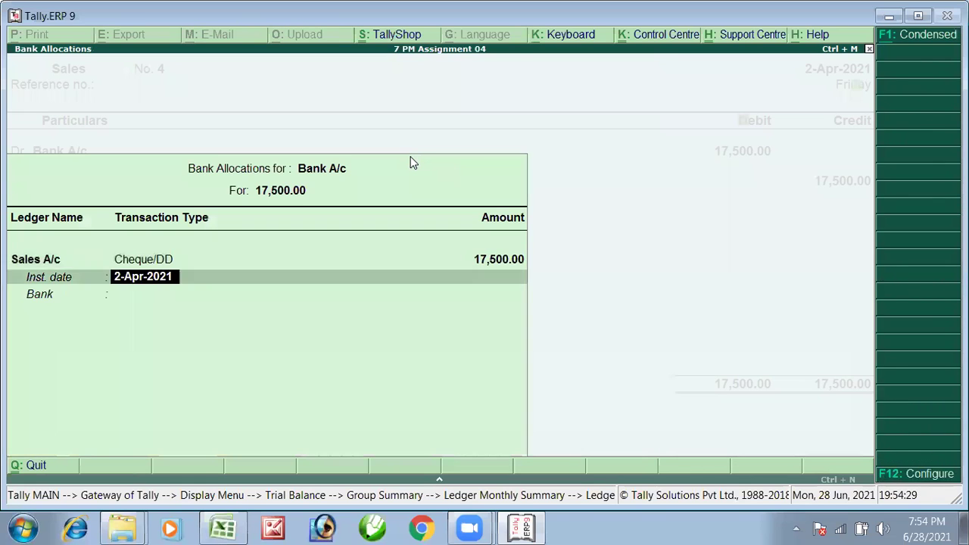
{"action": "key", "text": "Return"}
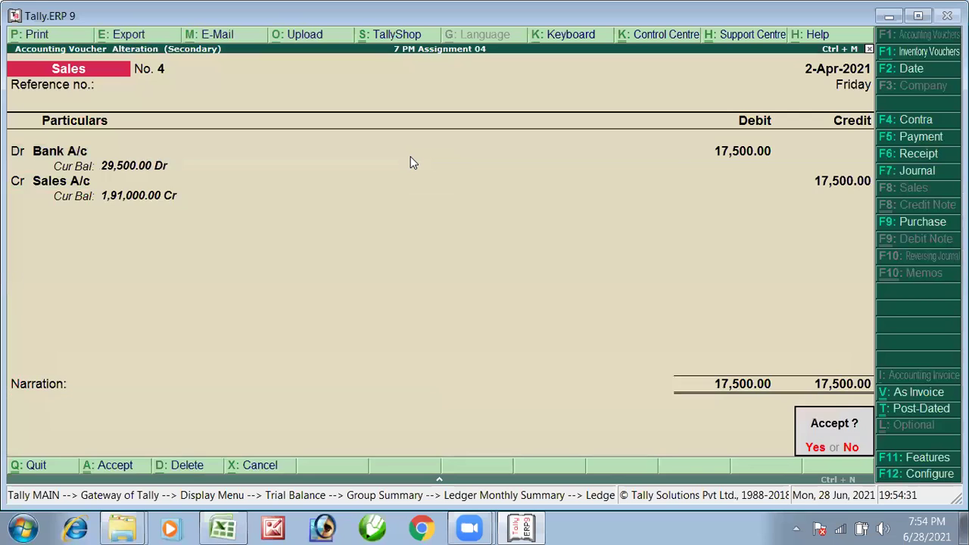
{"action": "key", "text": "Return"}
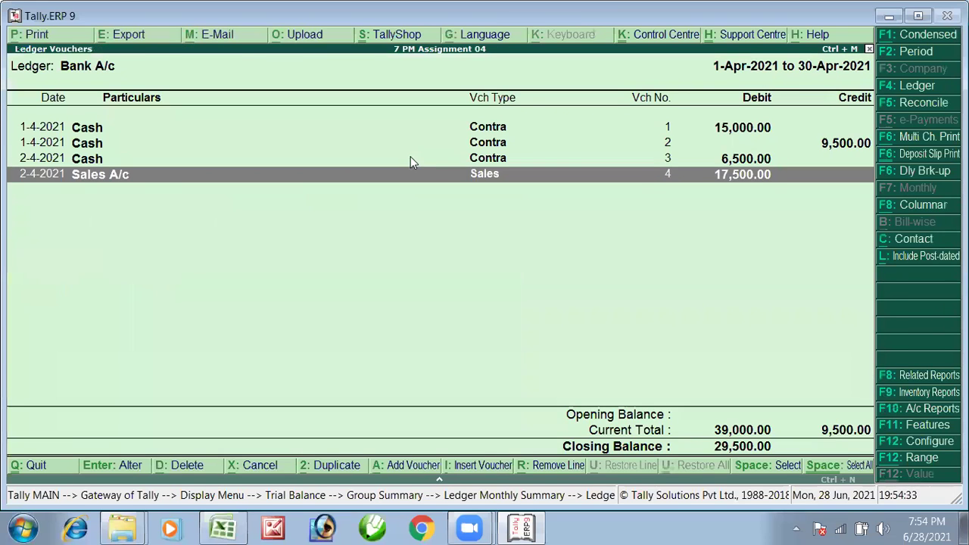
Return from the Bank A/c vouchers to the Trial Balance and examine its groups and grand totals
{"action": "key", "text": "Escape"}
{"action": "key", "text": "Escape"}
{"action": "key", "text": "Escape"}
{"action": "key", "text": "Down"}
{"action": "key", "text": "Down"}
{"action": "key", "text": "Down"}
{"action": "key", "text": "Down"}
{"action": "key", "text": "Down"}
{"action": "key", "text": "Down"}
{"action": "key", "text": "Up"}
{"action": "left_click", "coordinate": [412, 163]}
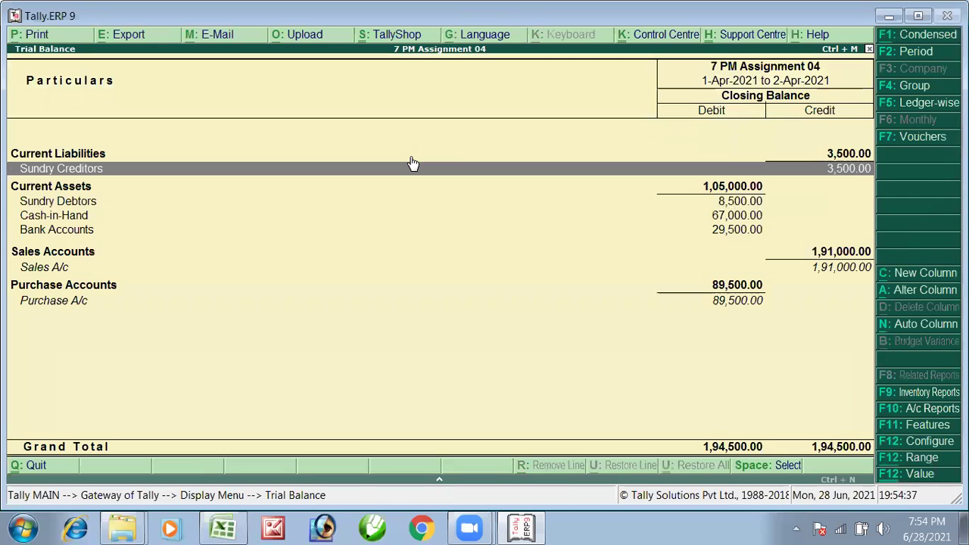
{"action": "left_click", "coordinate": [914, 16]}
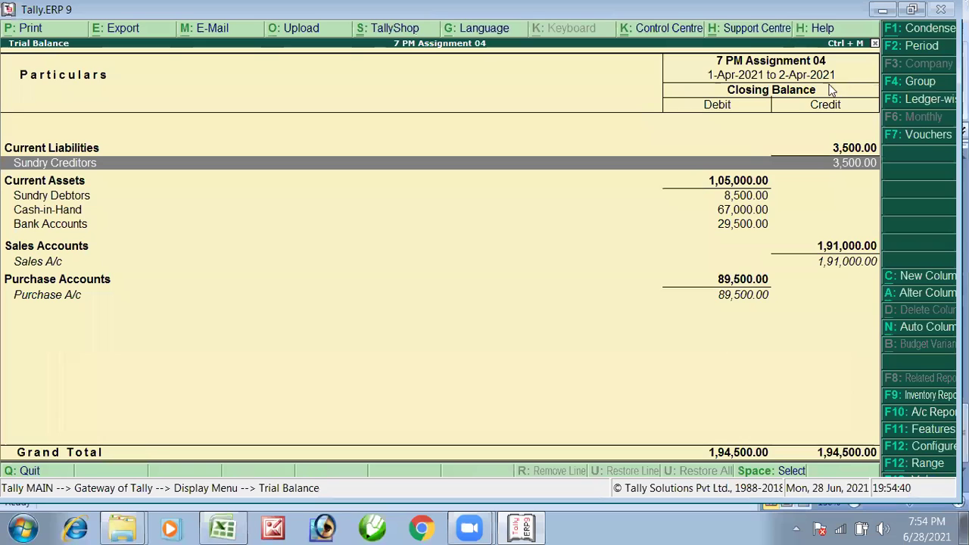
{"action": "left_click", "coordinate": [916, 11]}
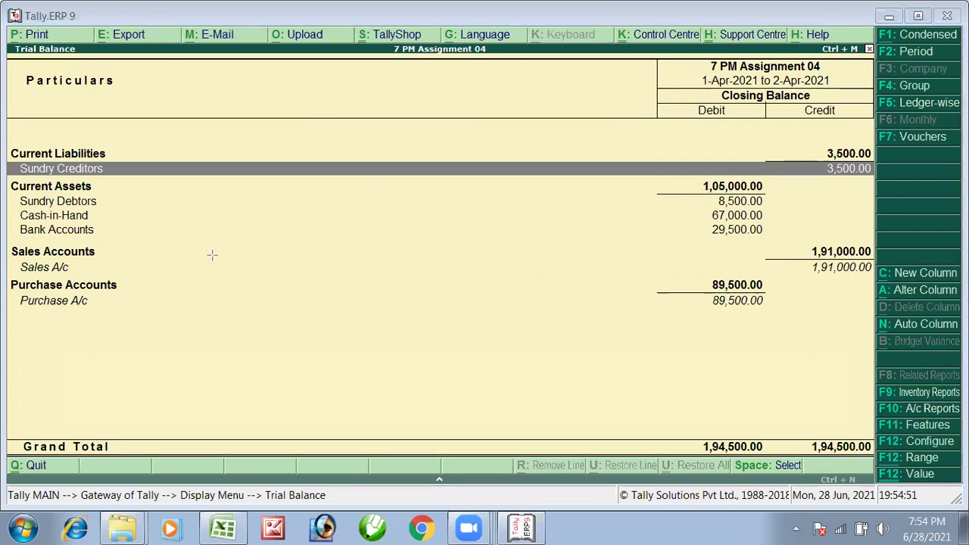
Mark the Purchase A/c, Sales A/c, Sundry Creditors and Sundry Debtors balances in the Trial Balance with red arrows and boxes
{"action": "mouse_move", "coordinate": [106, 301]}
{"action": "left_mouse_down"}
{"action": "mouse_move", "coordinate": [535, 298]}
{"action": "mouse_move", "coordinate": [677, 317]}
{"action": "mouse_move", "coordinate": [704, 306]}
{"action": "left_mouse_up"}
{"action": "mouse_move", "coordinate": [98, 267]}
{"action": "left_mouse_down"}
{"action": "mouse_move", "coordinate": [705, 283]}
{"action": "mouse_move", "coordinate": [791, 261]}
{"action": "left_mouse_up"}
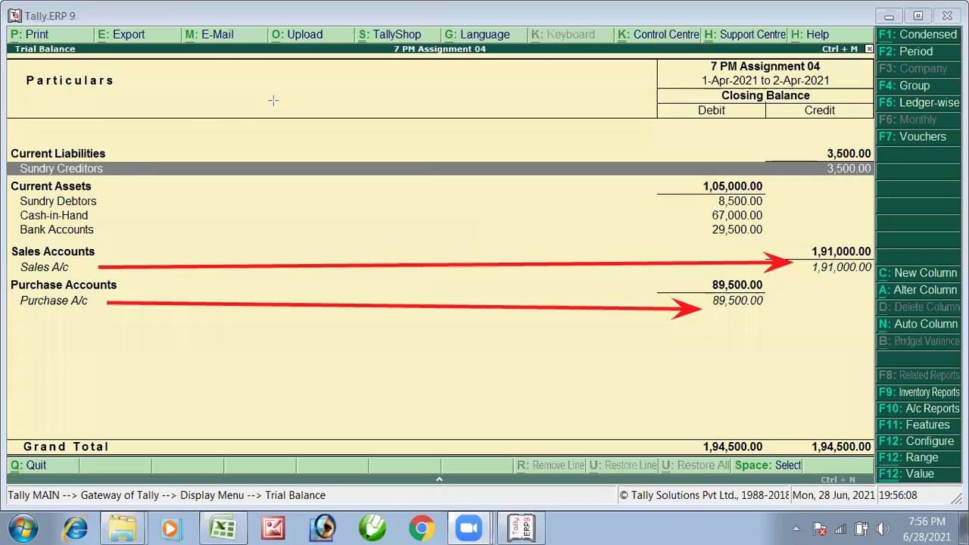
{"action": "left_click_drag", "start_coordinate": [124, 167], "coordinate": [816, 168]}
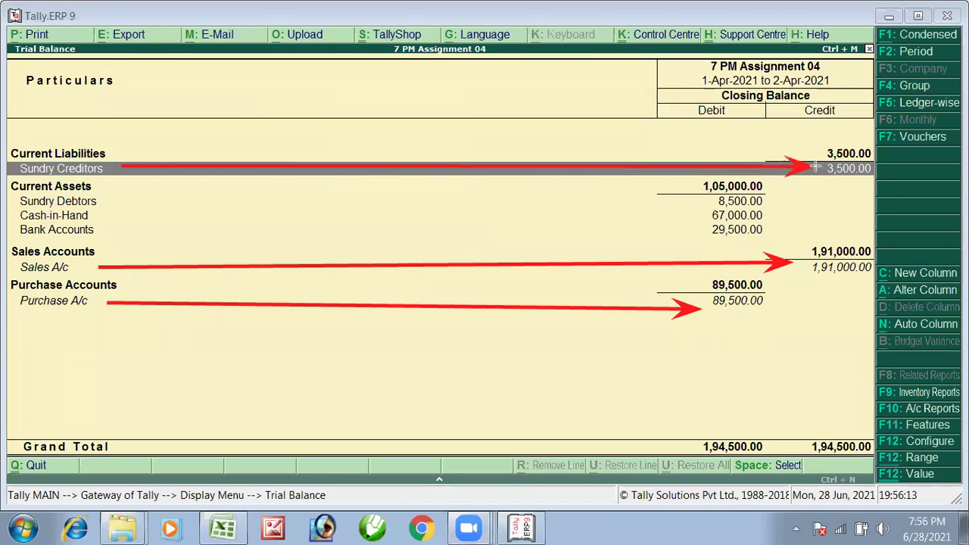
{"action": "left_click_drag", "start_coordinate": [106, 205], "coordinate": [187, 210]}
{"action": "left_click_drag", "start_coordinate": [428, 220], "coordinate": [708, 208]}
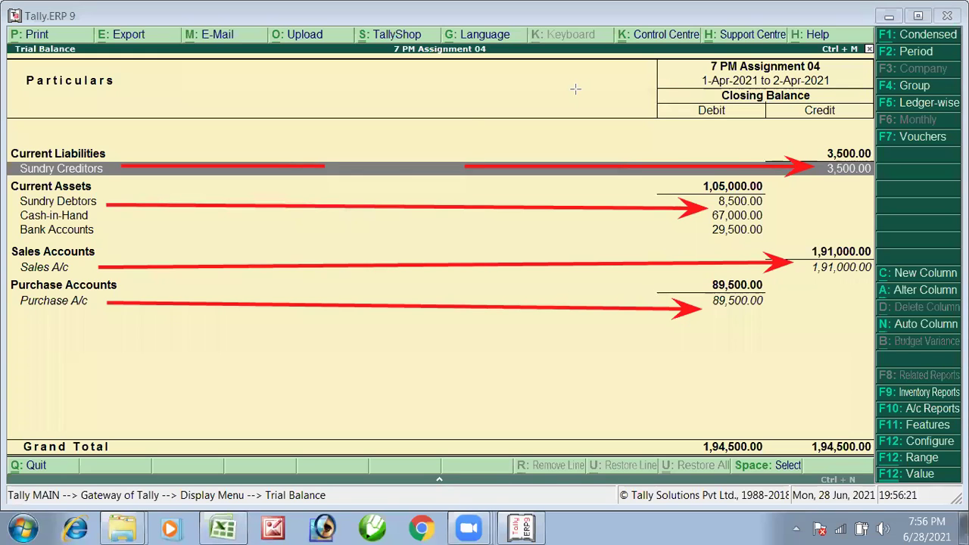
{"action": "mouse_move", "coordinate": [807, 126]}
{"action": "left_mouse_down"}
{"action": "mouse_move", "coordinate": [843, 179]}
{"action": "mouse_move", "coordinate": [882, 185]}
{"action": "left_mouse_up"}
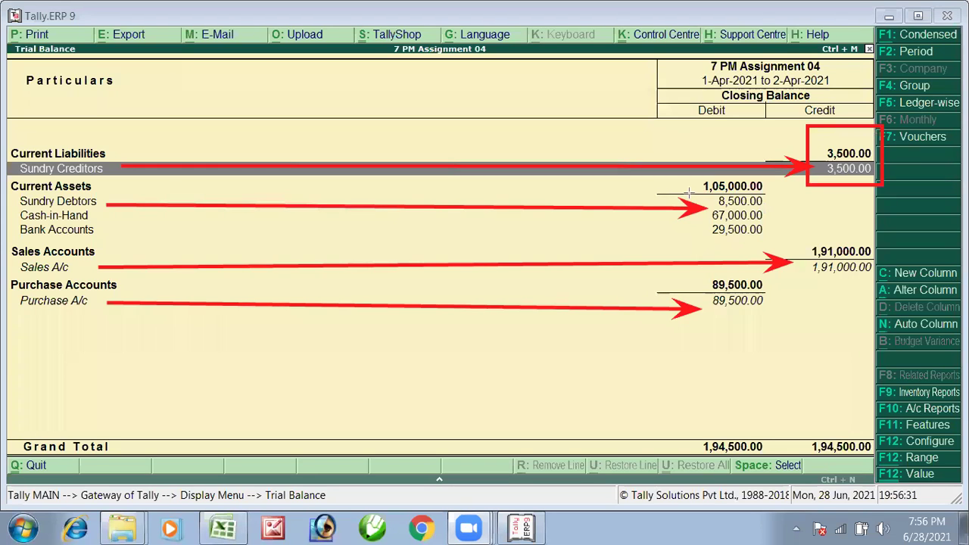
{"action": "left_click_drag", "start_coordinate": [686, 189], "coordinate": [773, 212]}
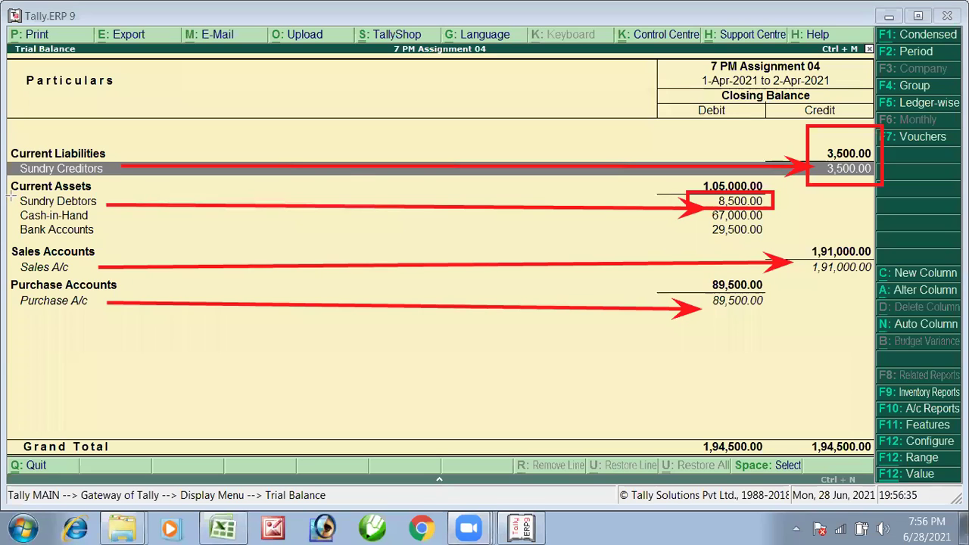
{"action": "left_click_drag", "start_coordinate": [9, 191], "coordinate": [106, 213]}
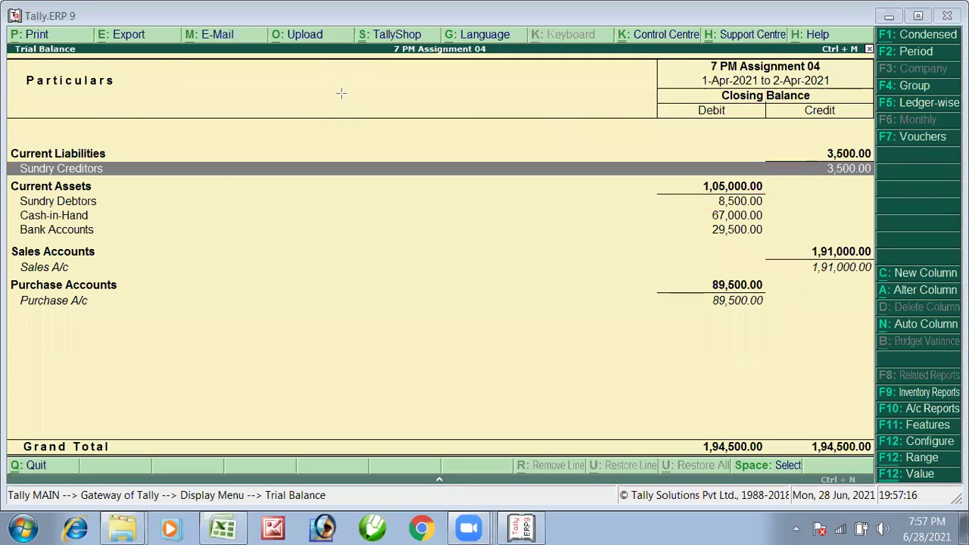
Point red arrows at the Cash-in-Hand and Bank Accounts debit balances in the Trial Balance and clear the annotations
{"action": "left_click_drag", "start_coordinate": [100, 216], "coordinate": [694, 215]}
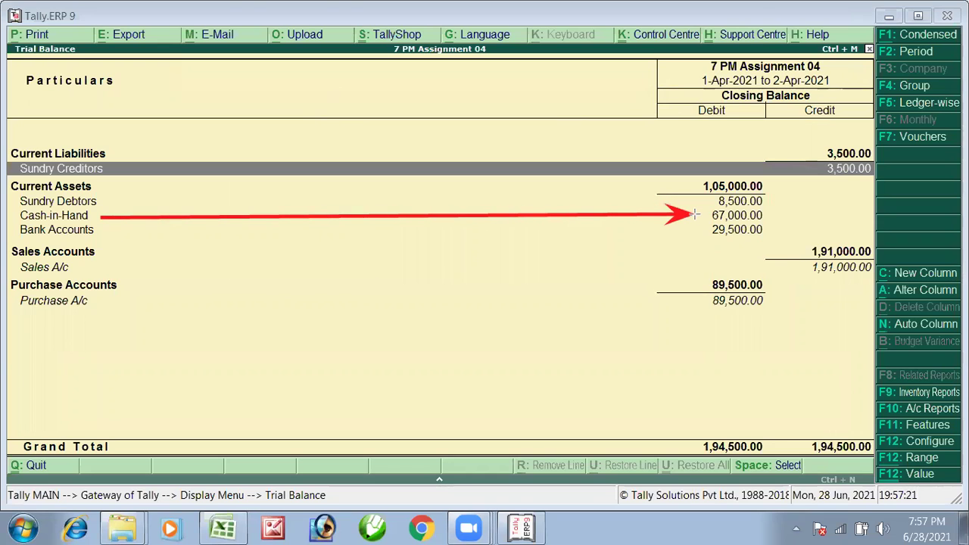
{"action": "mouse_move", "coordinate": [111, 231]}
{"action": "left_mouse_down"}
{"action": "mouse_move", "coordinate": [757, 244]}
{"action": "mouse_move", "coordinate": [705, 236]}
{"action": "left_mouse_up"}
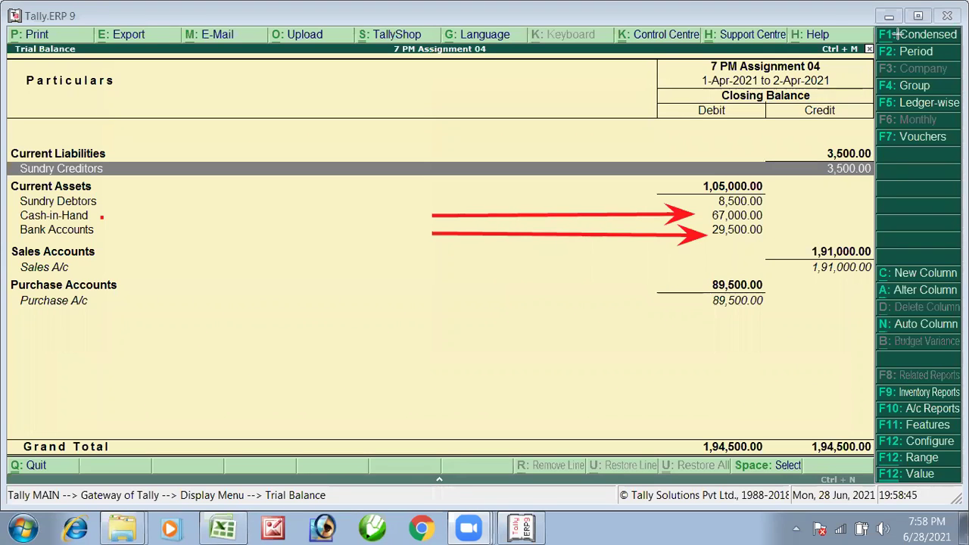
{"action": "key", "text": "Escape"}
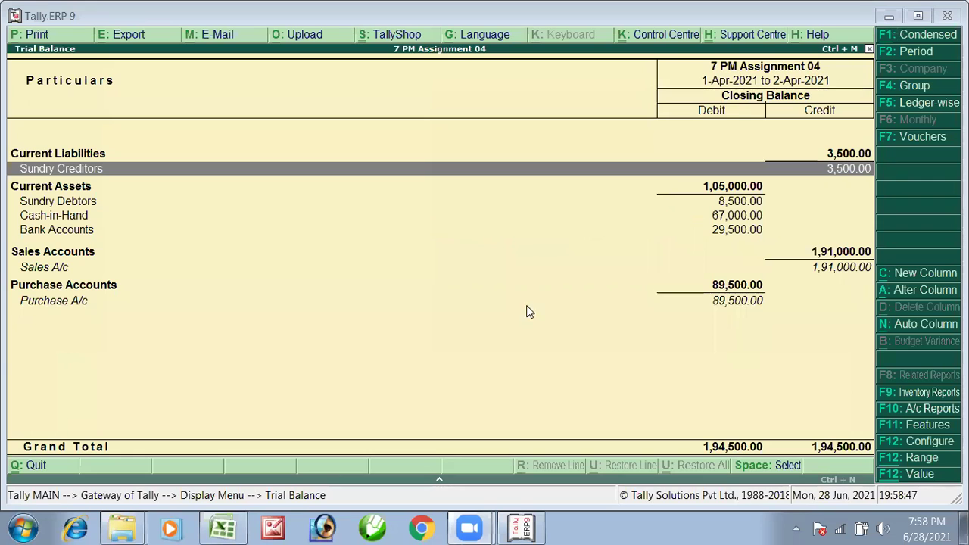
Leave the Trial Balance, quitting Tally.ERP 9, and minimise the open folder window to show the desktop
{"action": "left_click", "coordinate": [556, 252]}
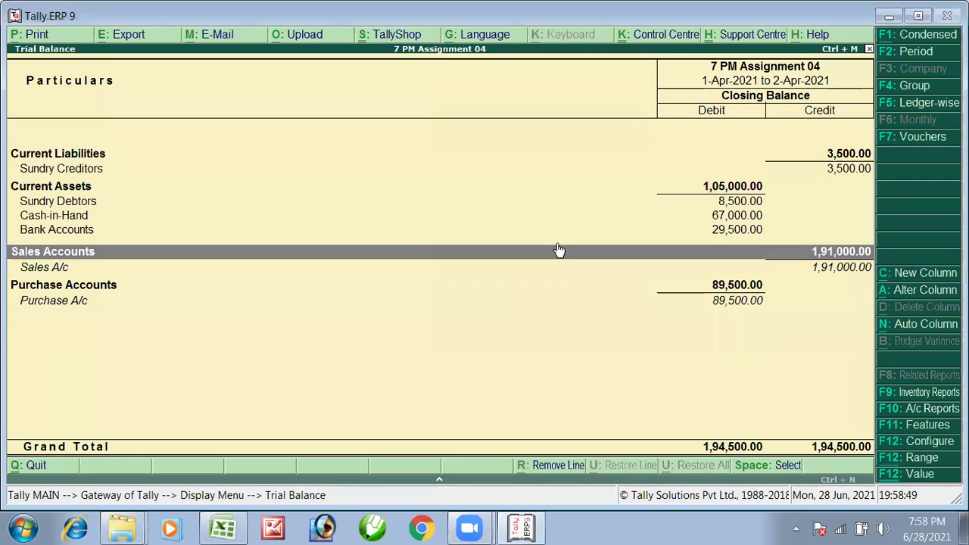
{"action": "key", "text": "Escape"}
{"action": "key", "text": "Escape"}
{"action": "key", "text": "Escape"}
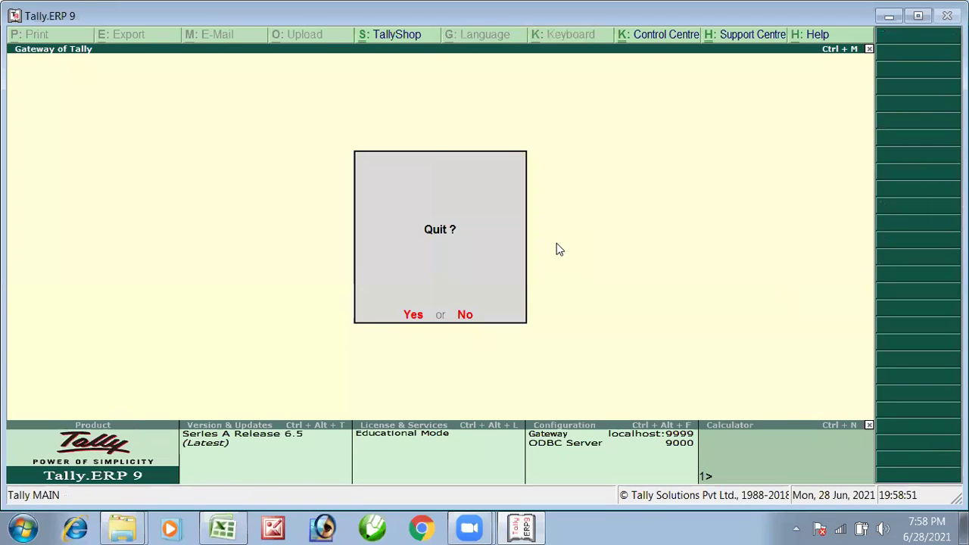
{"action": "key", "text": "Return"}
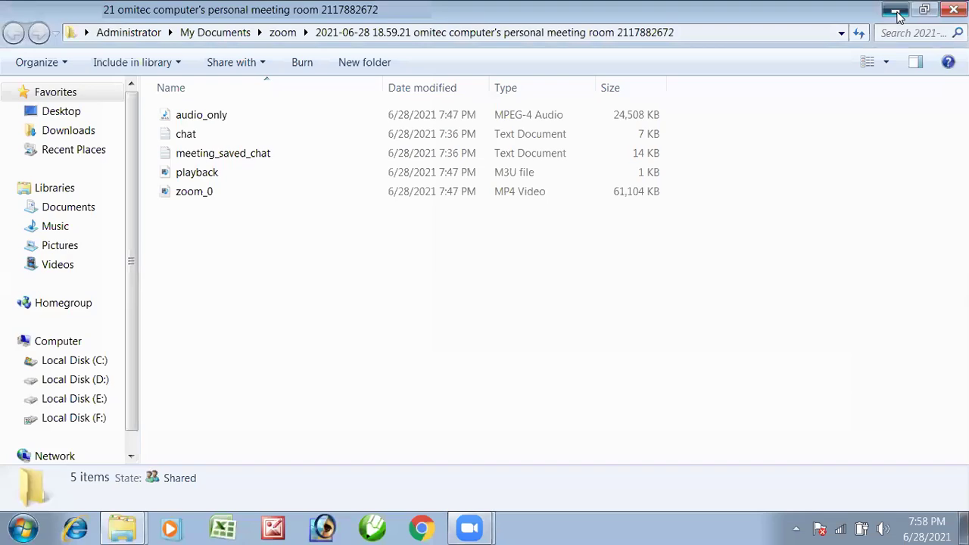
{"action": "left_click", "coordinate": [896, 12]}
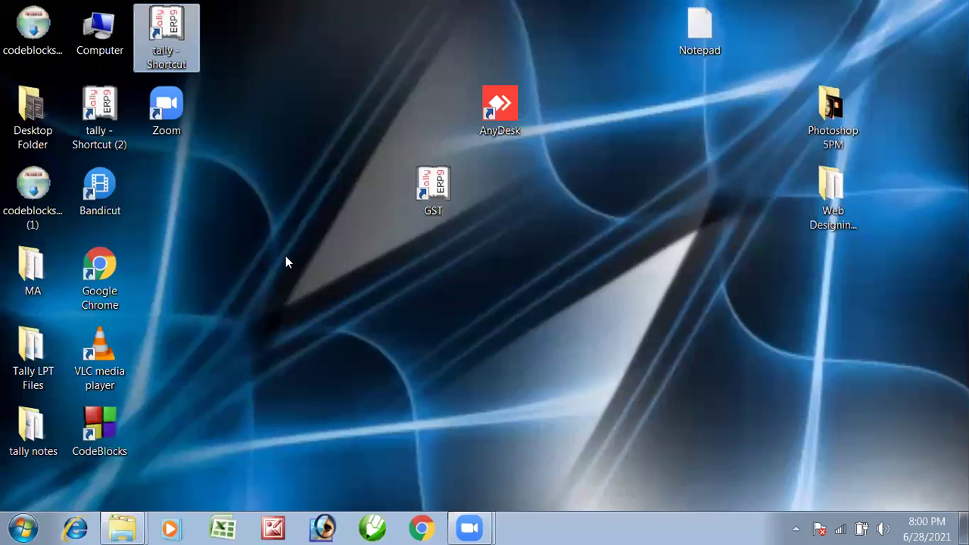
{"action": "left_click", "coordinate": [497, 316]}
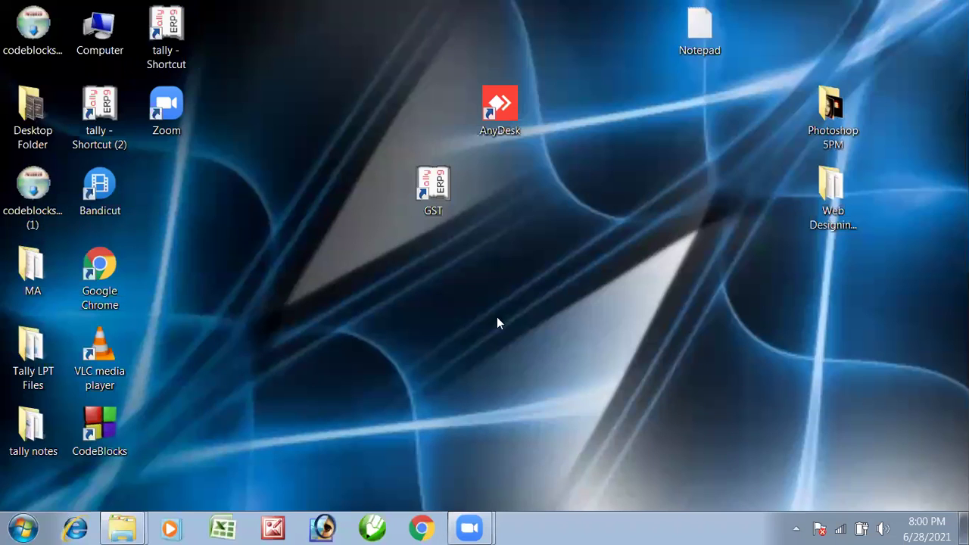